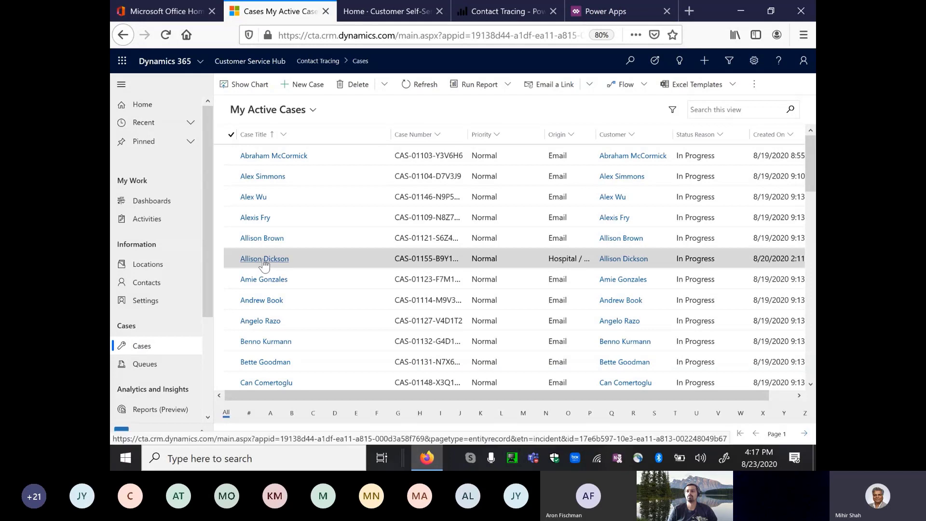
Step: Open the testing-lab referral case, glance at the Initiate stage, and view its Settings listing Coffee with friends
left_click(263, 260)
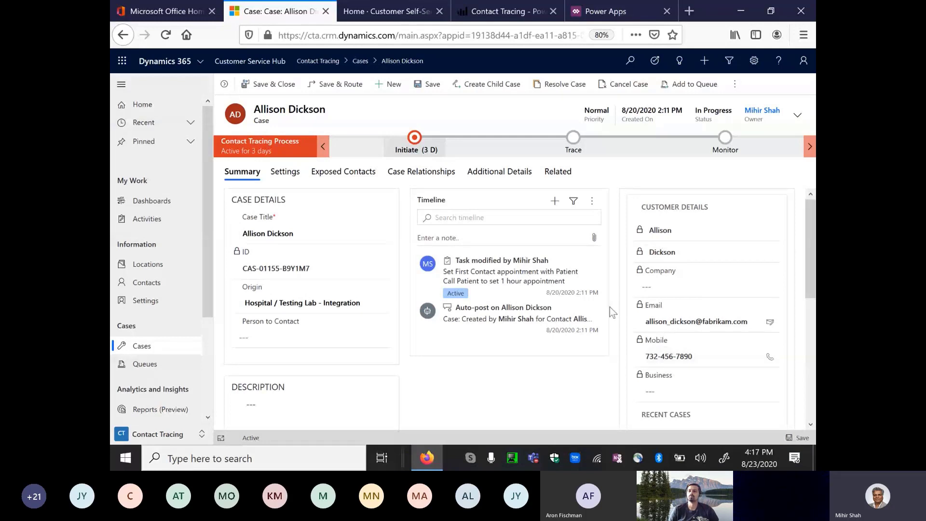
mouse_move(811, 270)
left_mouse_down()
mouse_move(809, 366)
mouse_move(793, 262)
left_mouse_up()
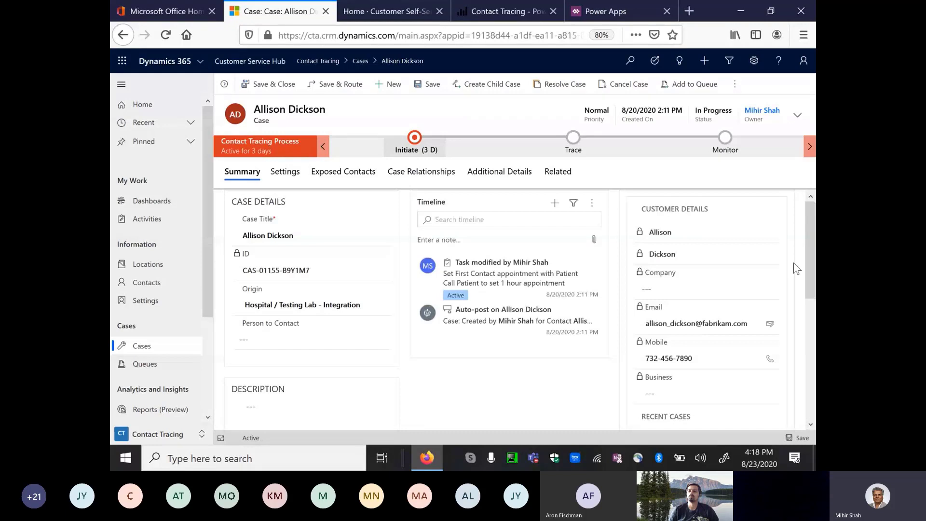
left_click(415, 140)
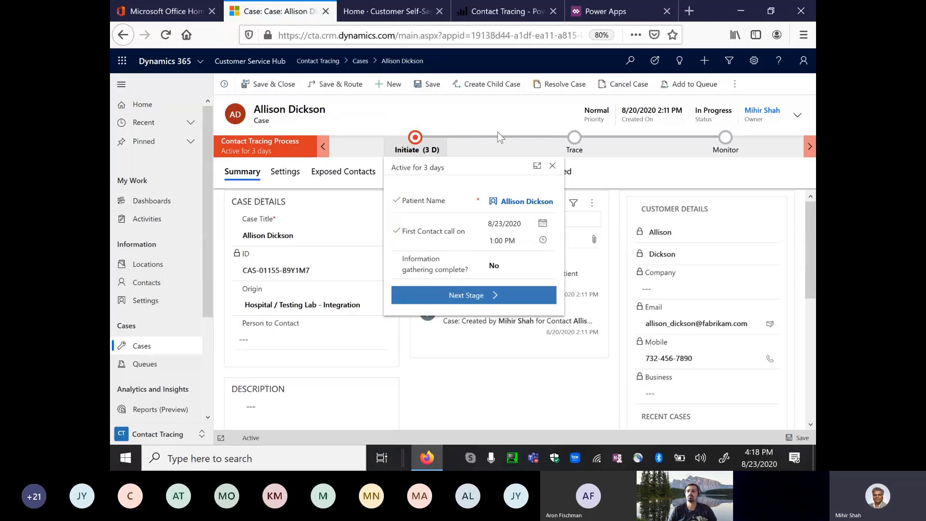
left_click(507, 119)
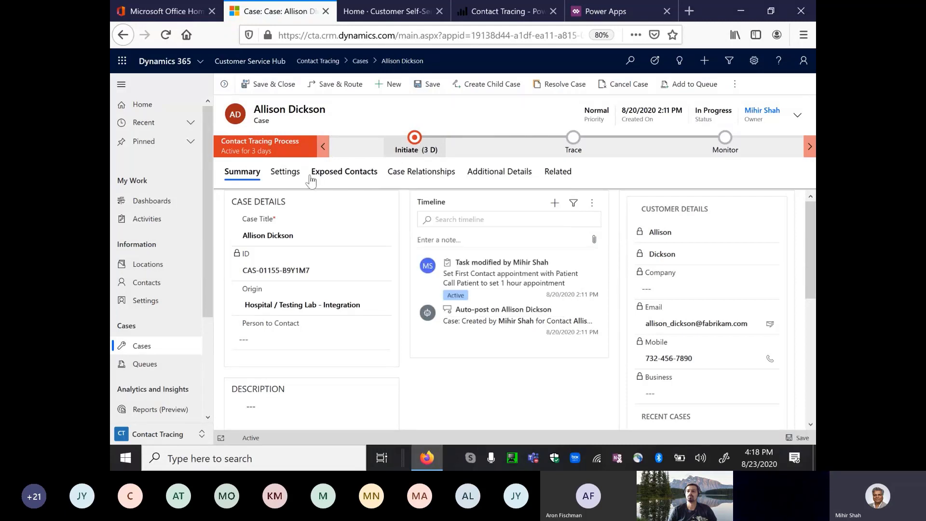
left_click(293, 177)
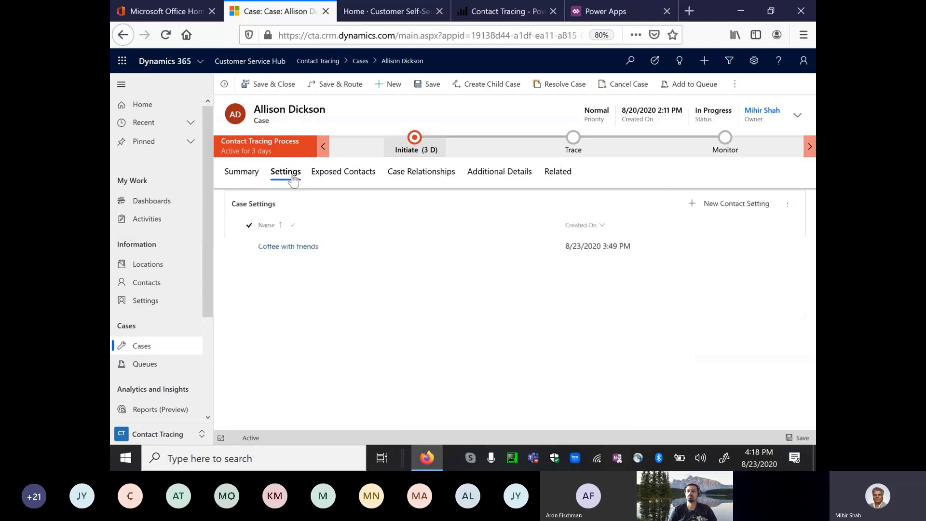
Step: Open and save the Coffee with friends setting, check the one exposed contact, and show the Initiate checklist
left_click(288, 247)
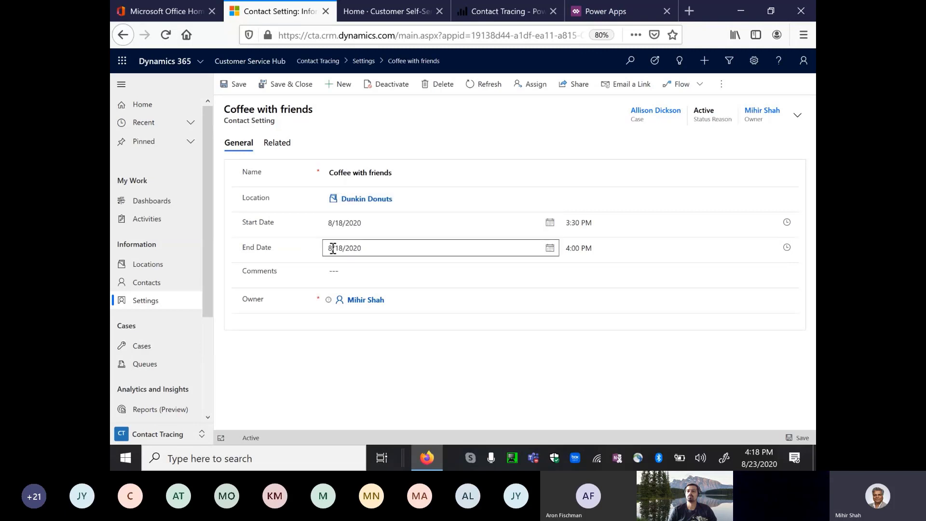
left_click(287, 84)
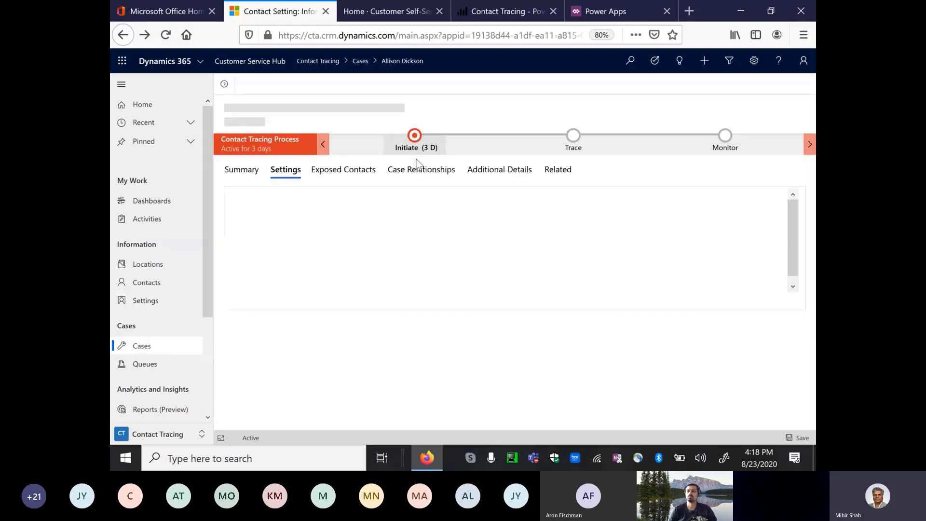
left_click(366, 181)
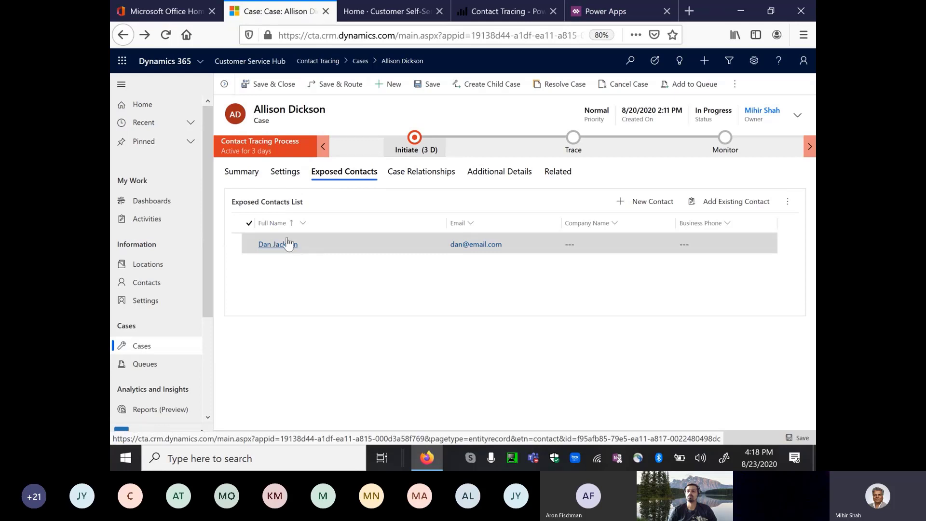
left_click(284, 179)
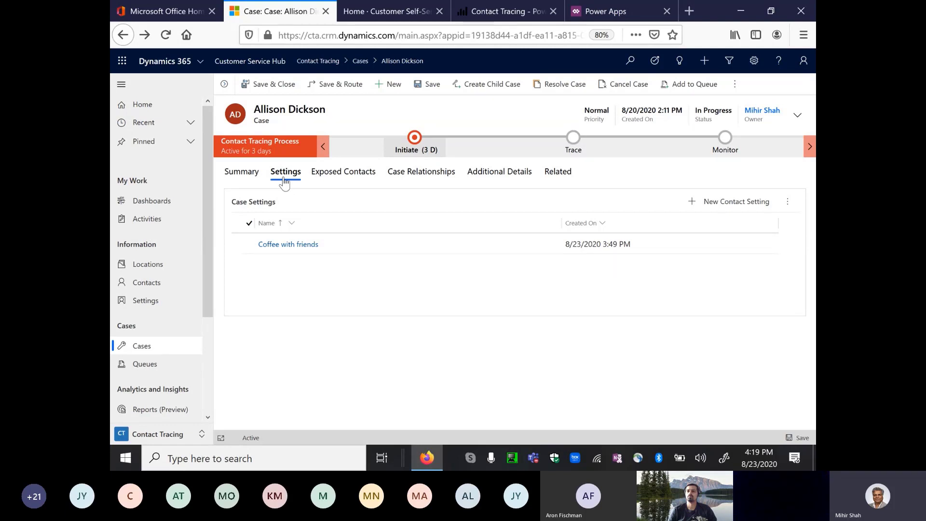
left_click(324, 179)
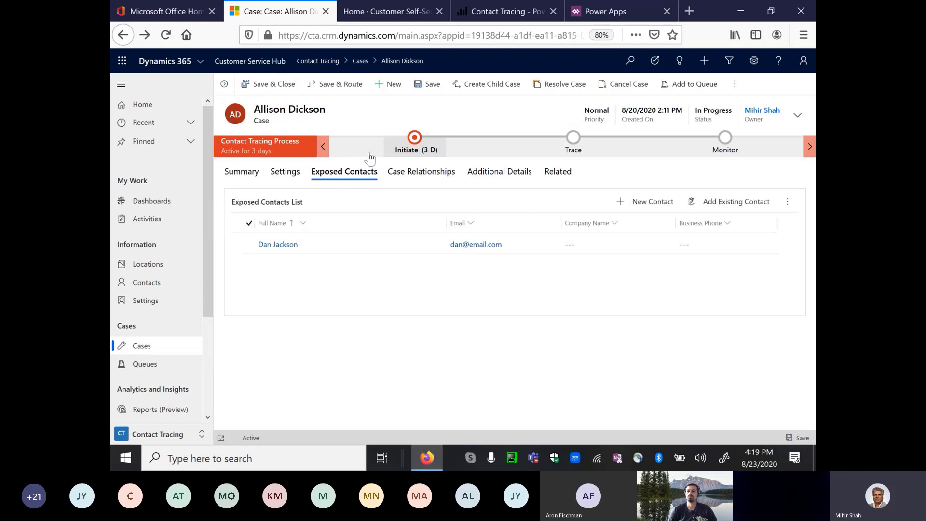
left_click(414, 144)
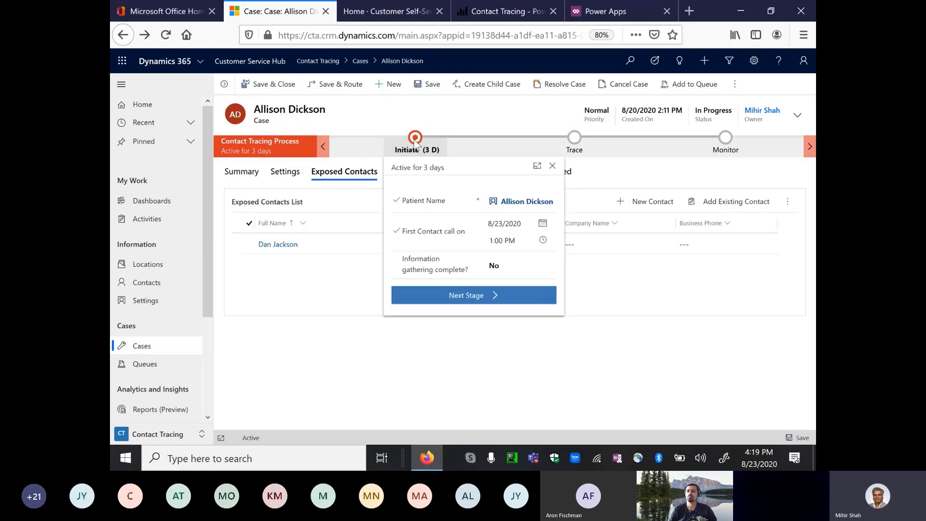
Step: Set Information gathering complete to Yes, advance to Trace, set Exposed Contacts created to Yes, return to Summary
left_click(493, 269)
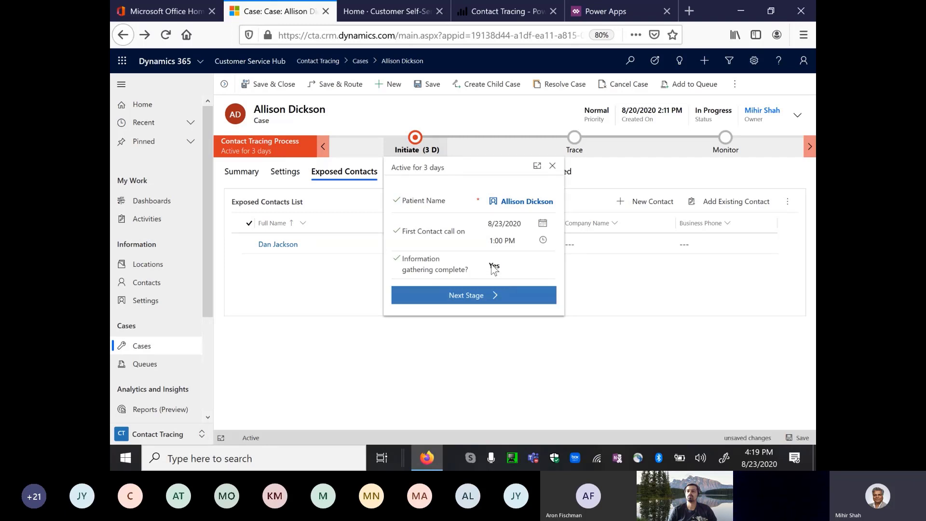
left_click(472, 300)
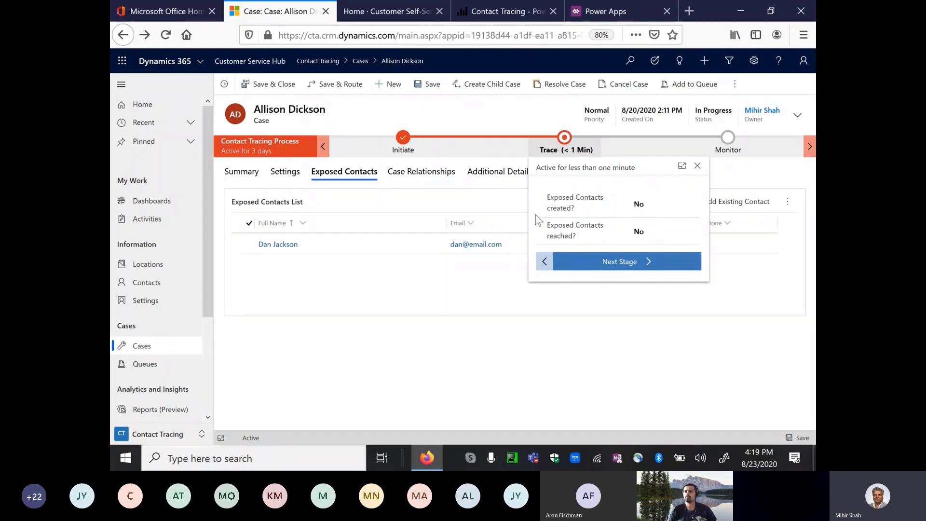
left_click(649, 214)
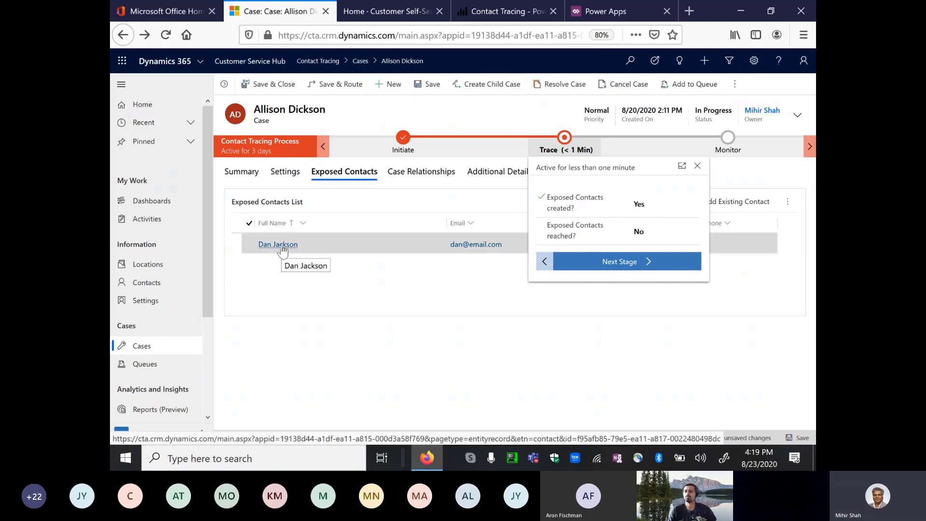
left_click(243, 172)
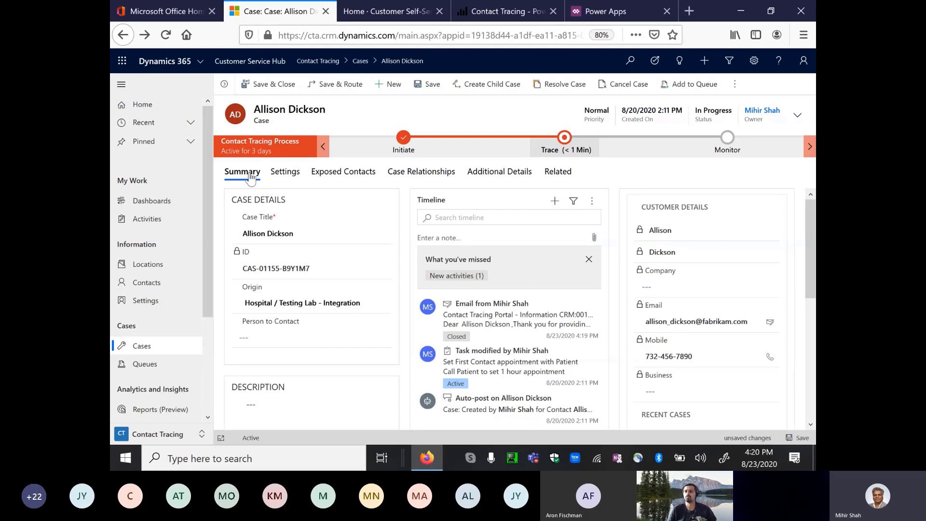
Step: Read the portal invitation email in the Timeline, save the case, and check its exposed contacts list
left_click(489, 309)
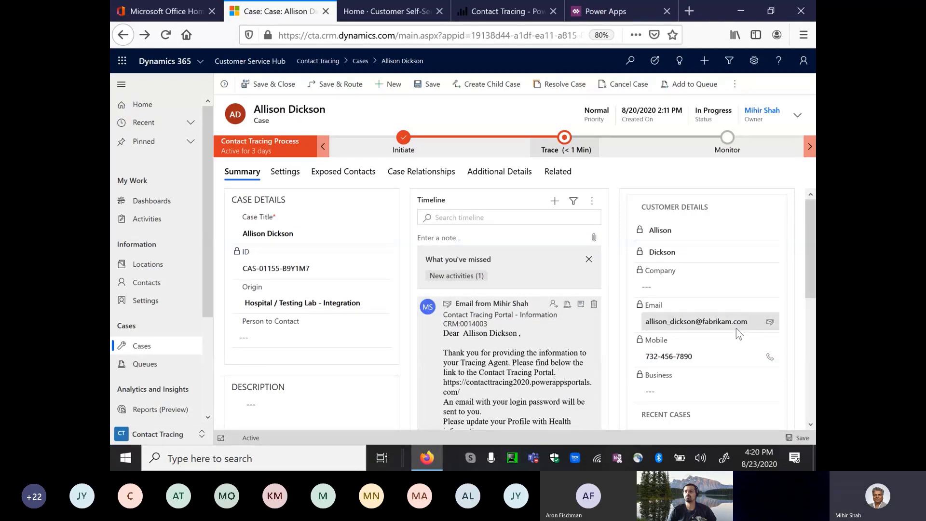
left_click_drag(806, 291, 805, 331)
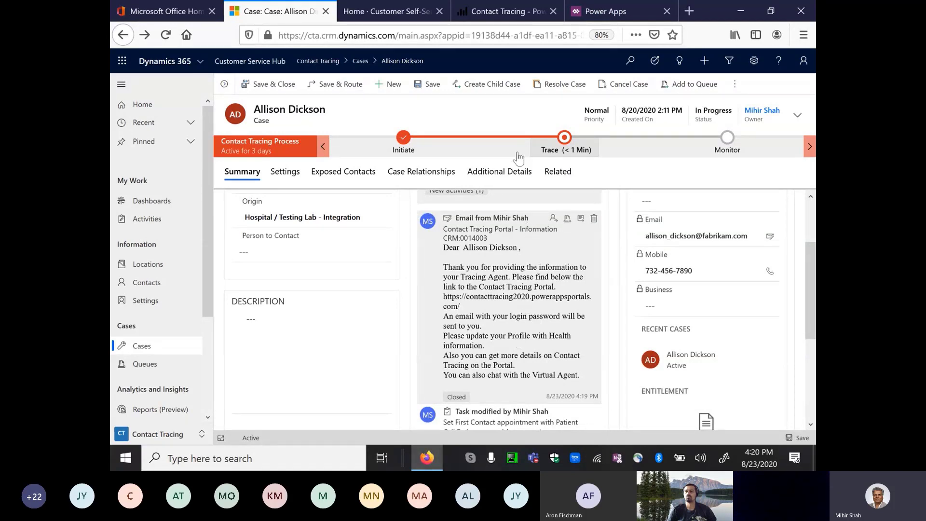
left_click(428, 94)
left_click(352, 174)
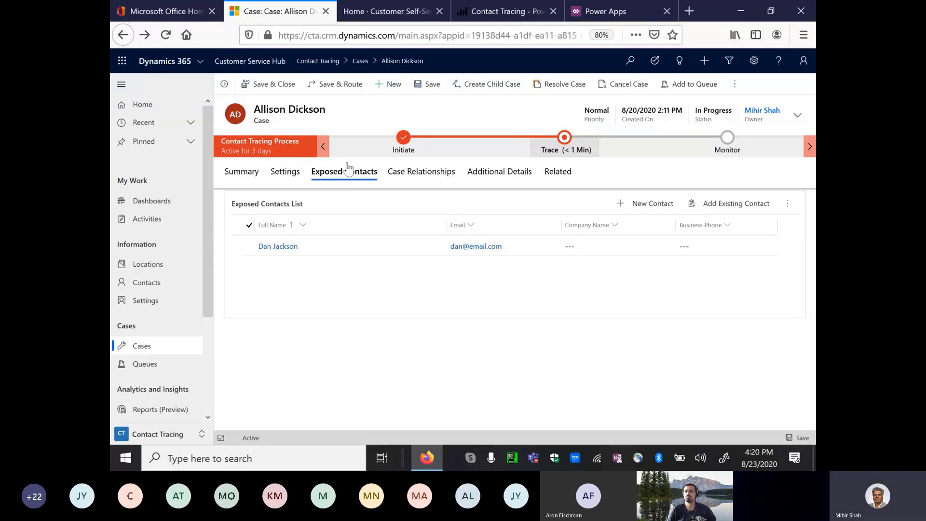
left_click(363, 14)
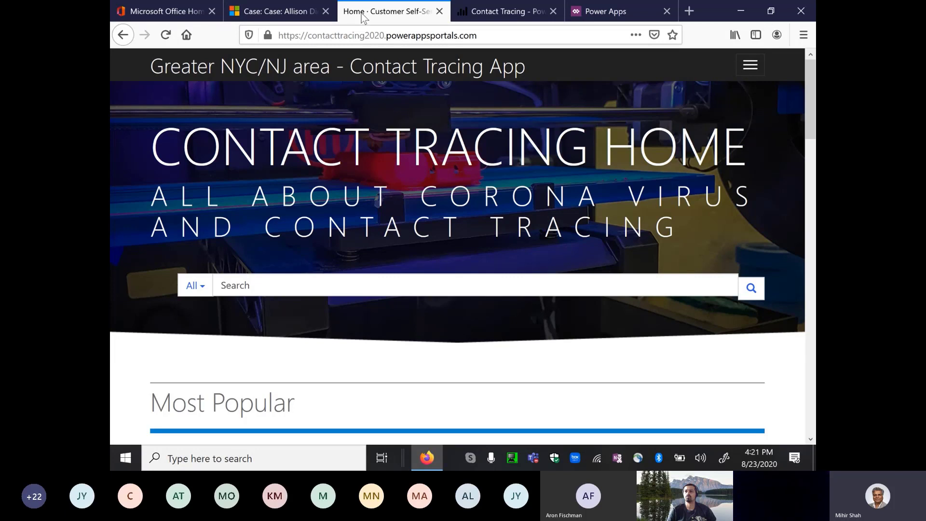
Step: Scroll the Contact Tracing home page past Most Popular to the VirtualTracingAgent chat window
left_click_drag(810, 81, 806, 126)
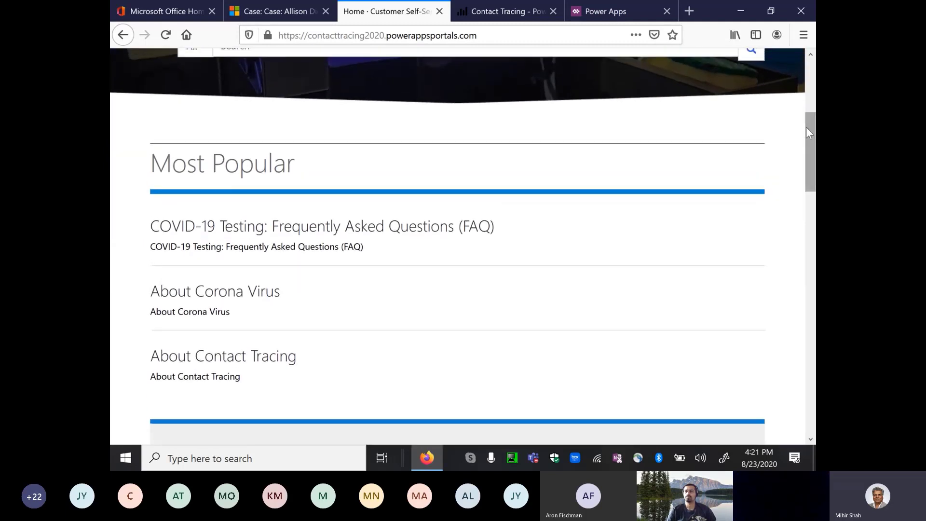
left_click(803, 105)
left_click_drag(808, 100, 803, 302)
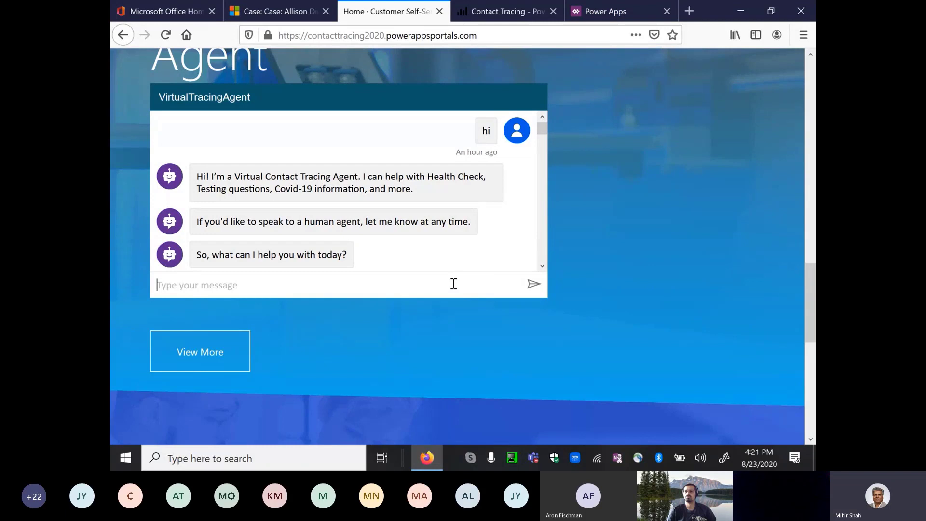
Step: Greet the virtual tracing agent with 'hi', then ask it for a 'health check'
left_click_drag(543, 130, 543, 254)
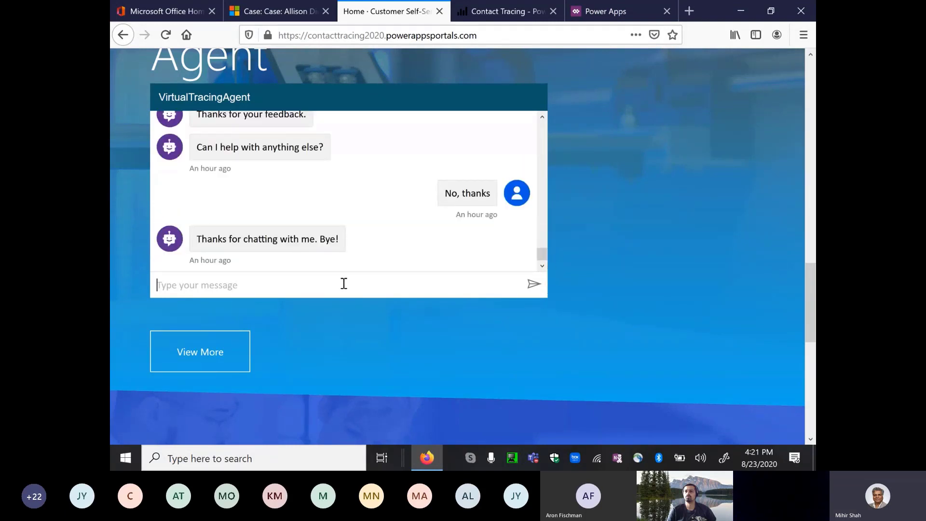
type("hi")
key("Return")
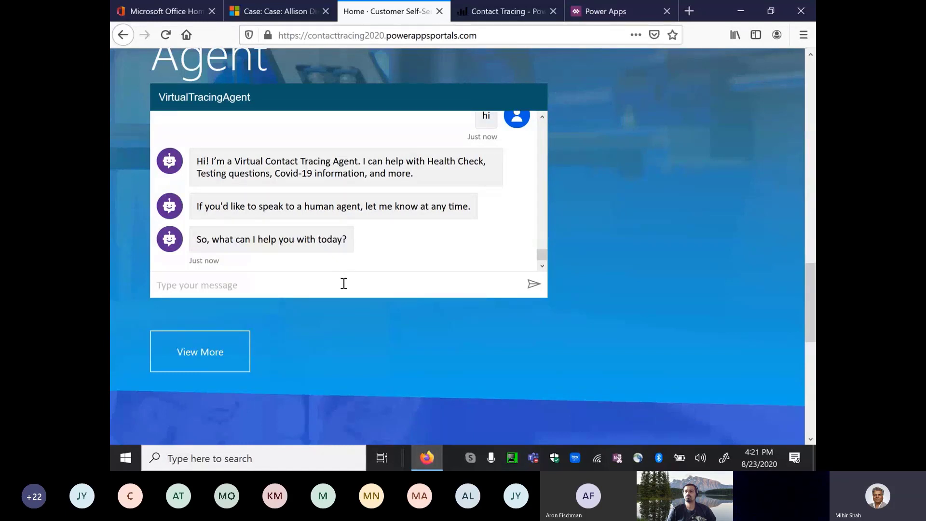
type("health check")
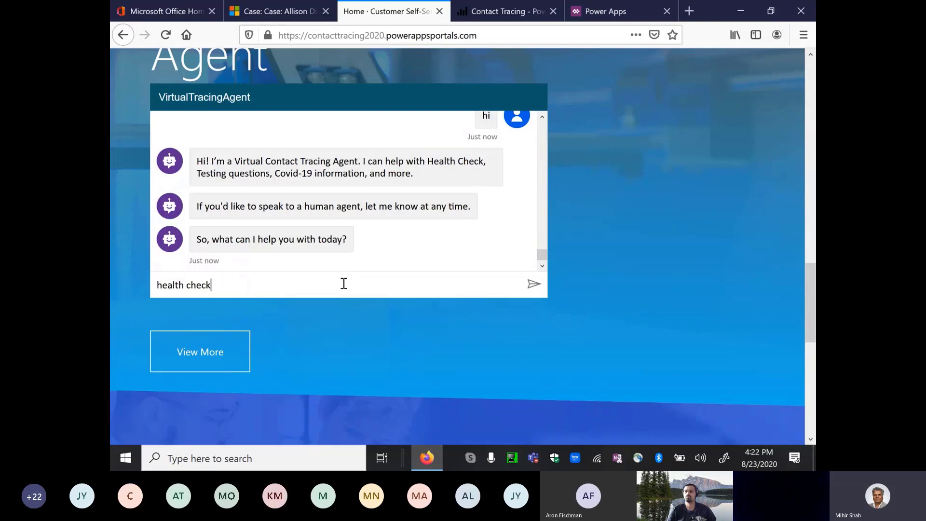
key("Return")
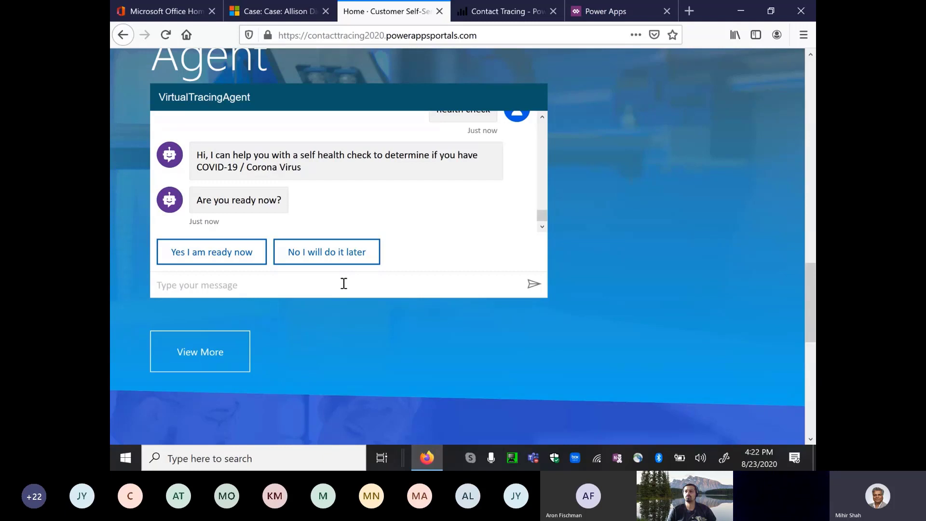
Step: Confirm readiness, answer yes to high fever and difficulty breathing, and agree to schedule testing now
left_click(240, 260)
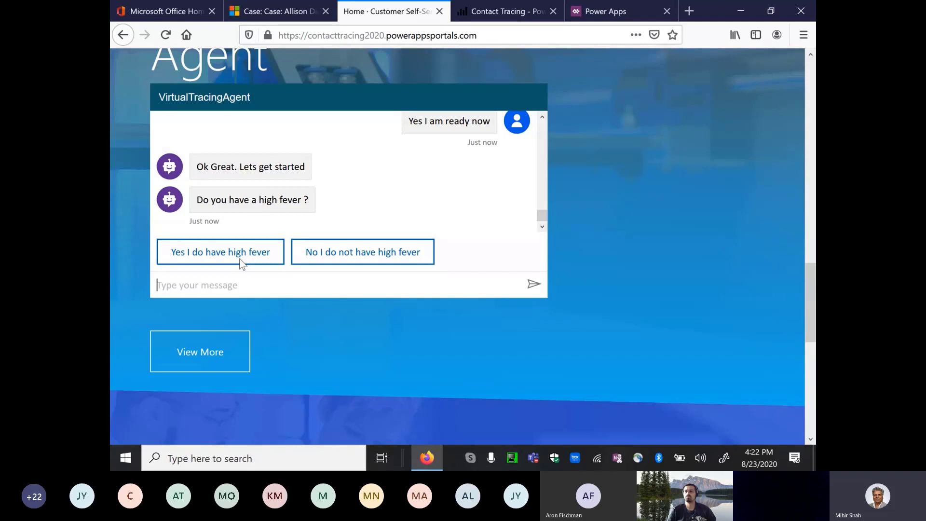
left_click(240, 261)
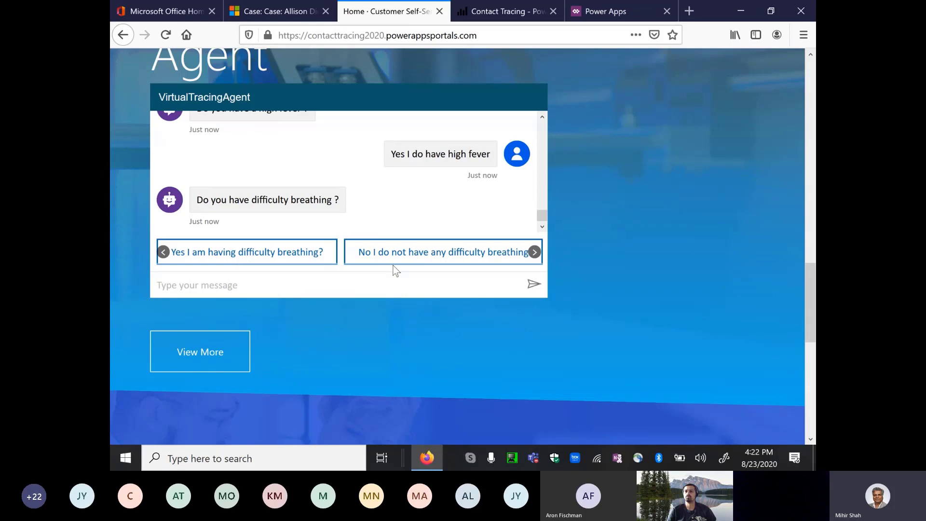
left_click(237, 252)
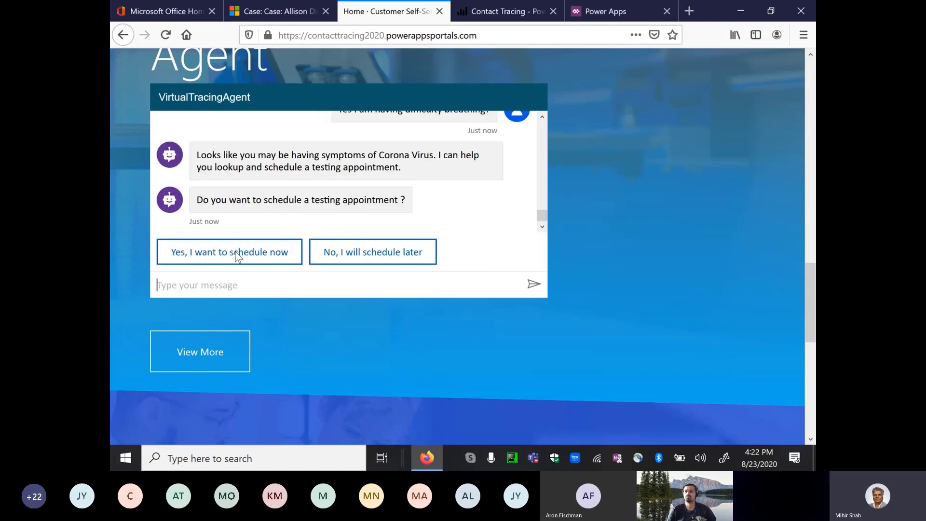
left_click(542, 117)
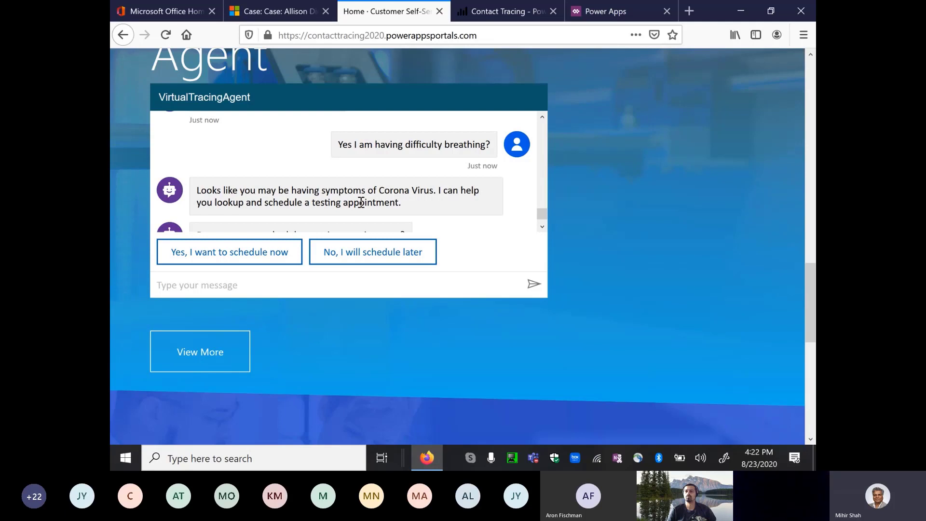
left_click(542, 226)
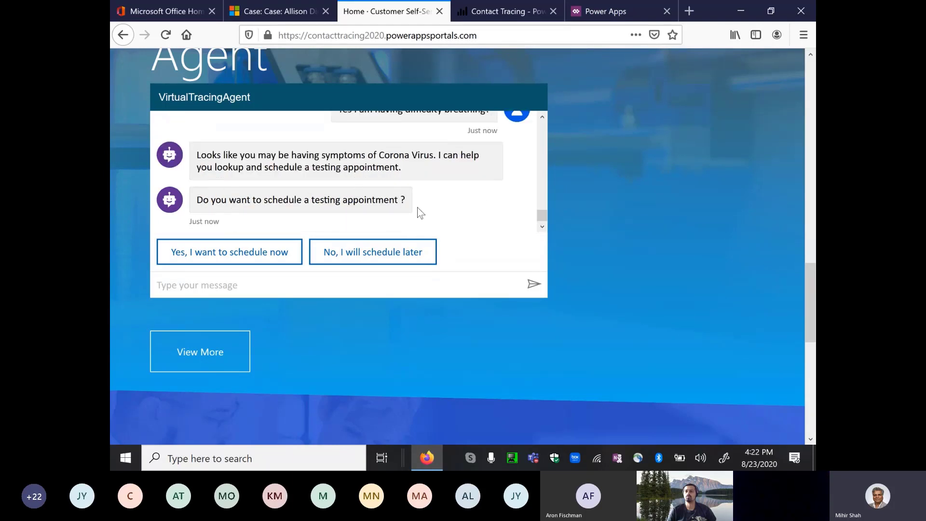
left_click(215, 251)
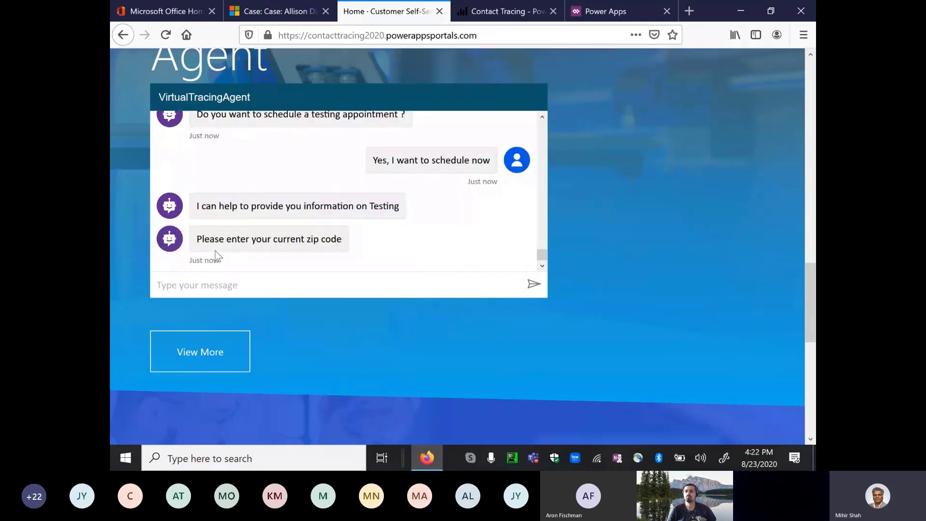
Step: Send zip code 07728, pick Hackensack Medical Center, and take the Wednesday 2:00 PM appointment
left_click(206, 284)
type("07728")
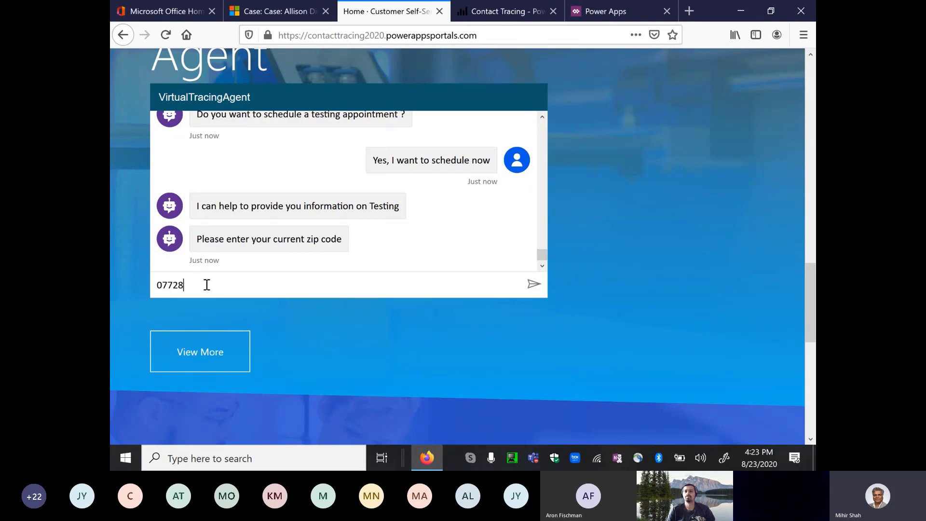
left_click(534, 284)
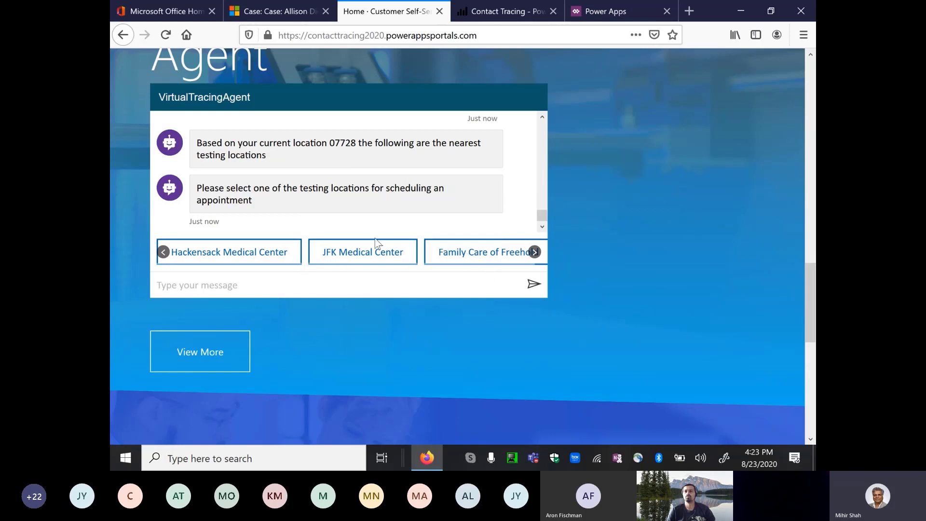
left_click(273, 254)
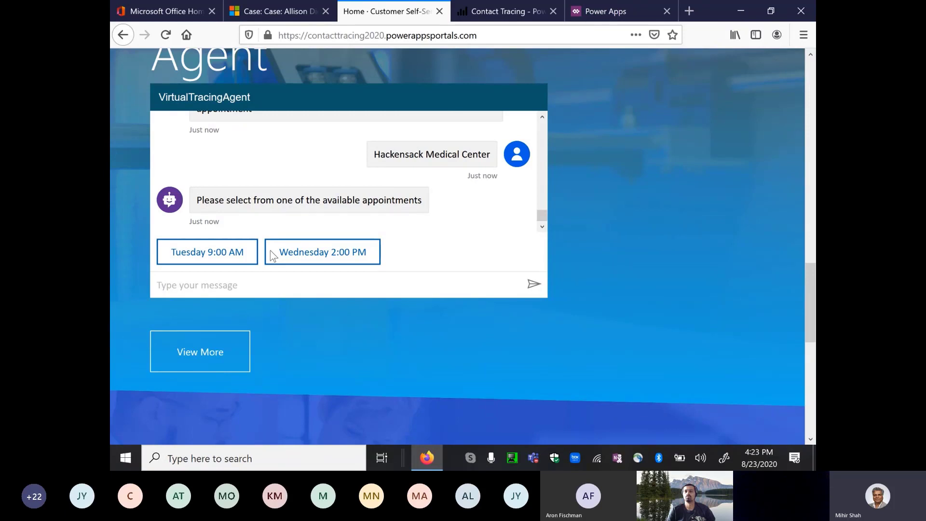
left_click(320, 253)
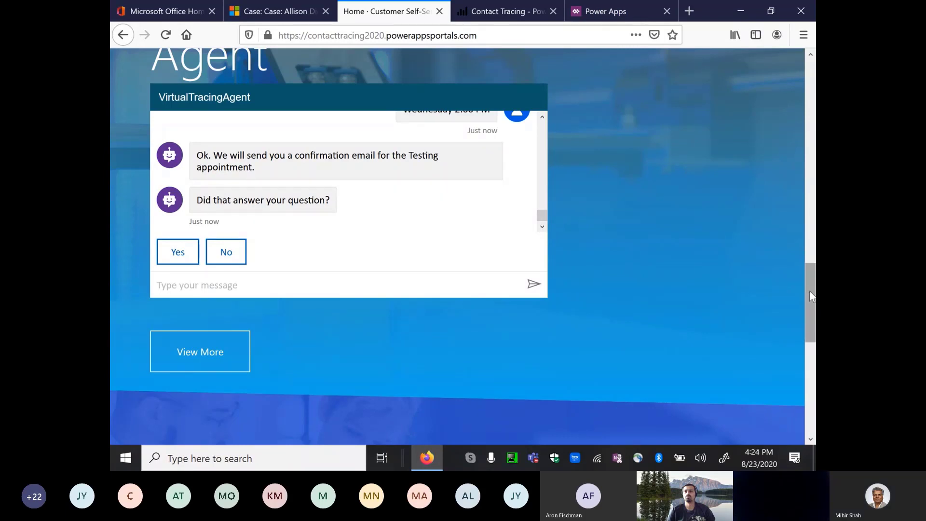
Step: Answer Yes to 'Did that answer your question?' and give the chat a Good rating
left_click_drag(809, 290, 808, 274)
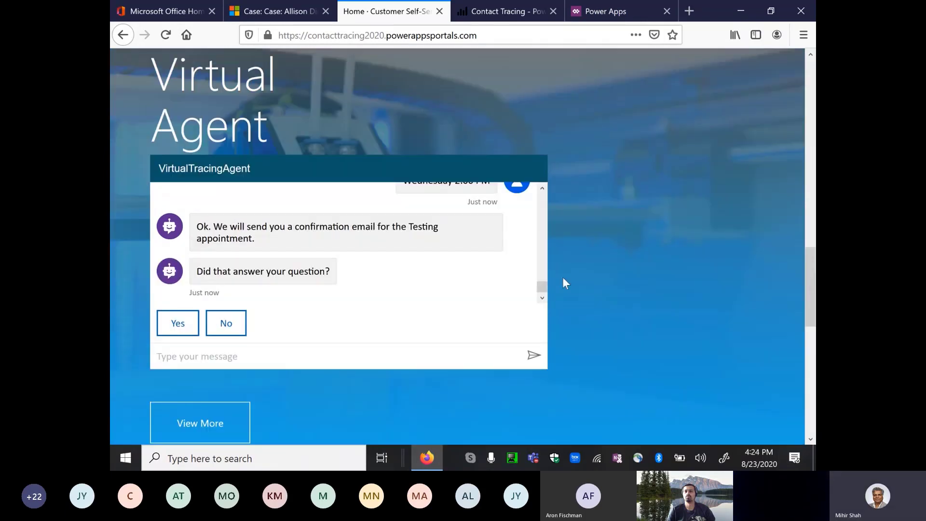
mouse_move(544, 285)
left_mouse_down()
mouse_move(545, 276)
mouse_move(545, 285)
left_mouse_up()
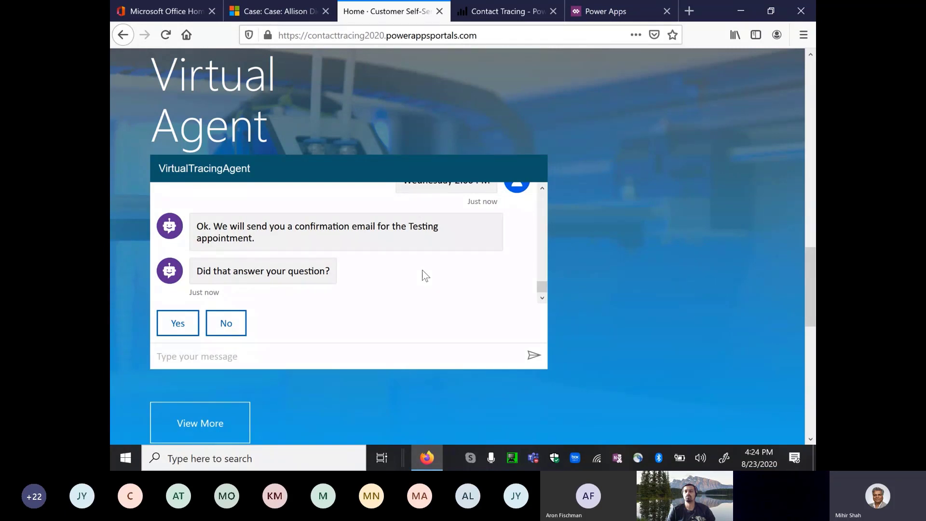
left_click(187, 321)
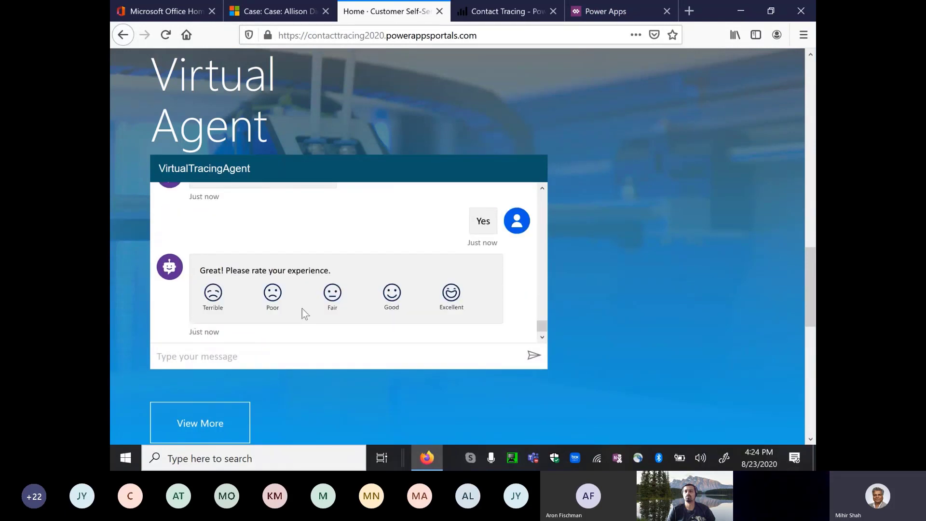
left_click(392, 295)
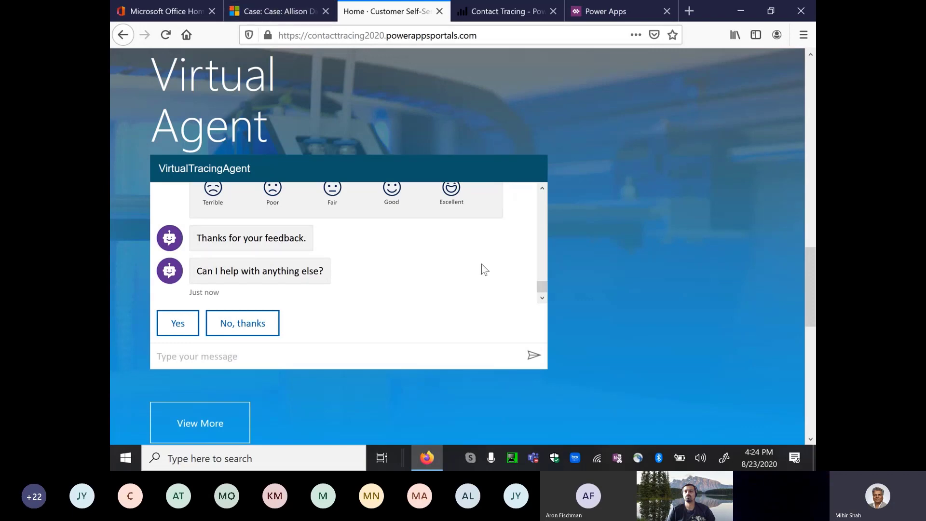
left_click_drag(810, 278, 810, 65)
Step: Open the signed-in user's Profile page through the navigation menu's account dropdown
left_click(749, 65)
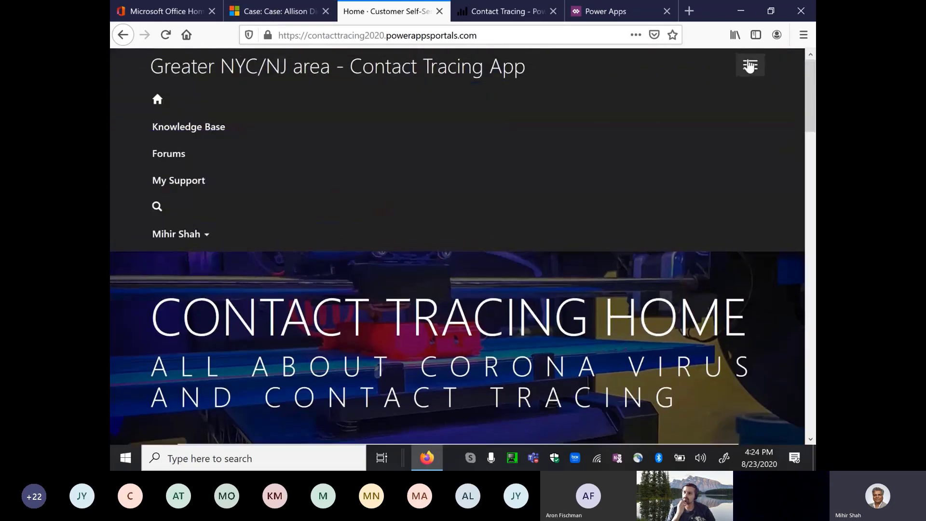
left_click(198, 233)
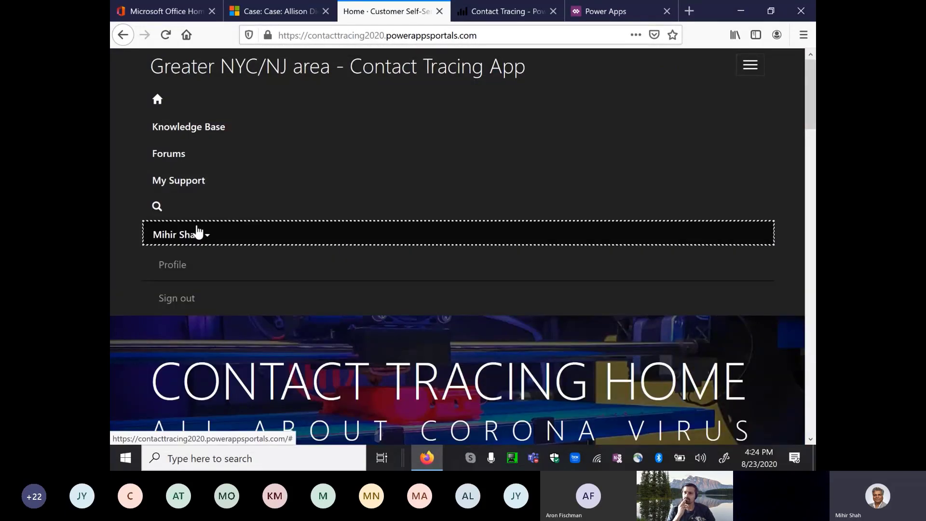
left_click(166, 273)
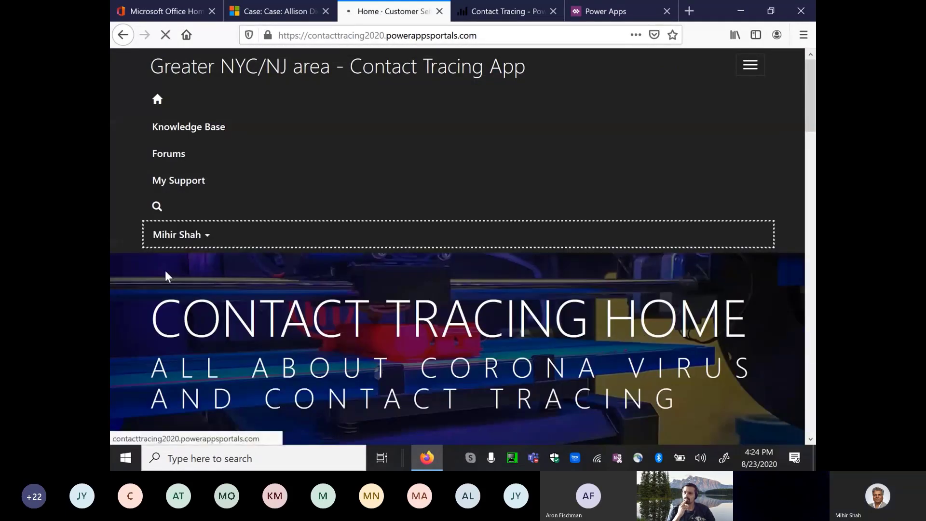
left_click(182, 236)
left_click(177, 266)
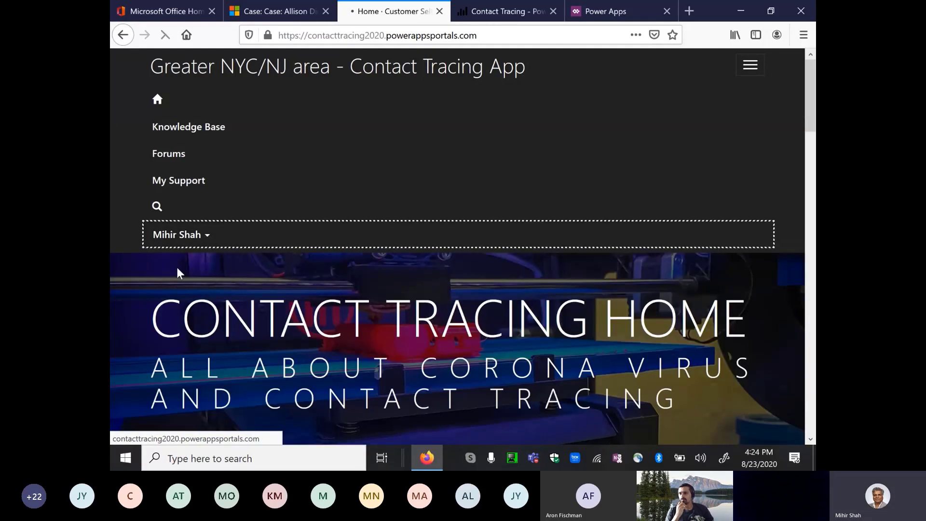
left_click(186, 246)
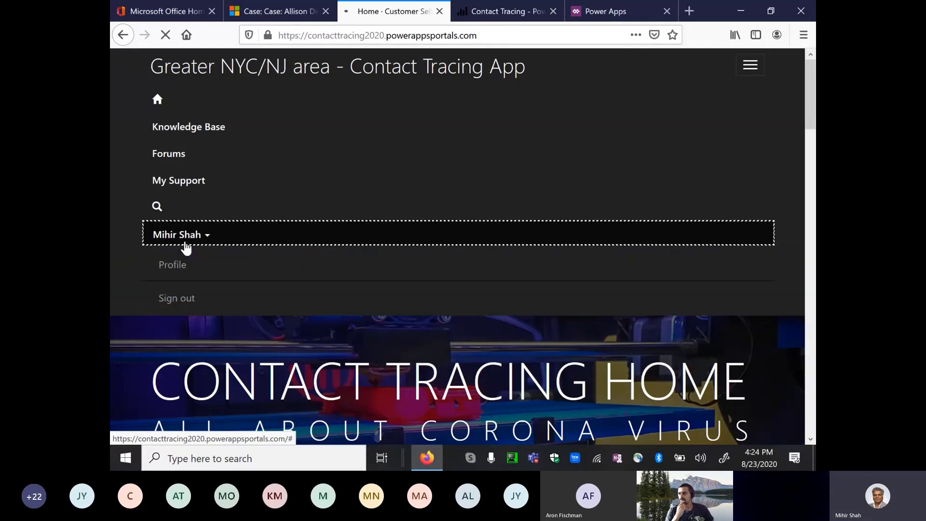
left_click(182, 273)
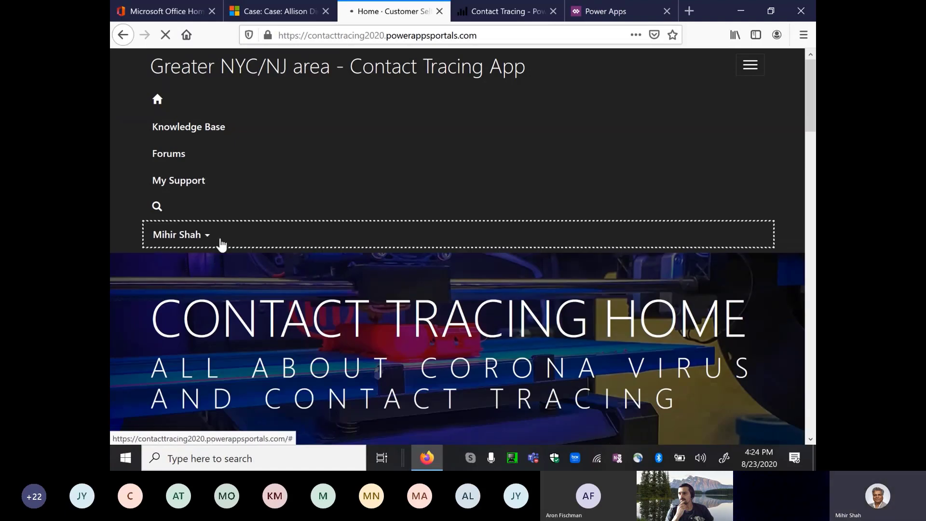
left_click(218, 242)
left_click(187, 281)
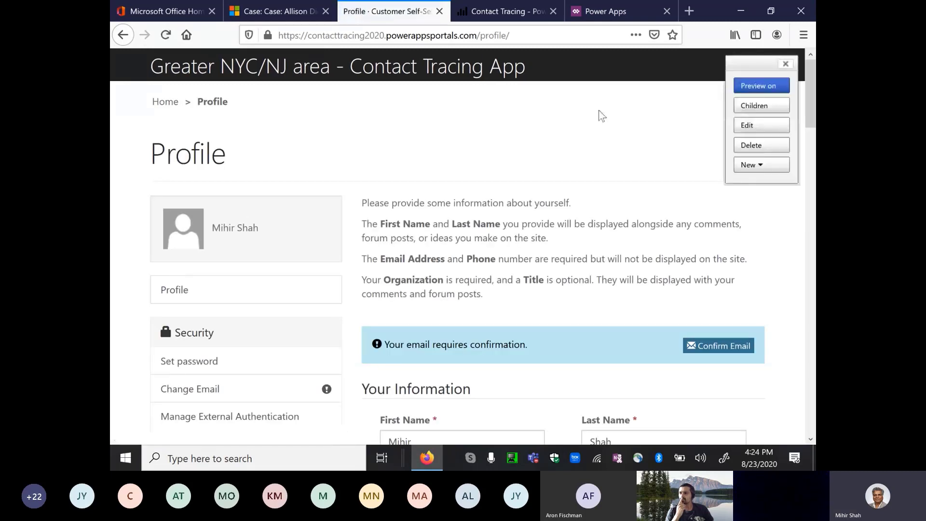
Step: Check the profile's health history and medications answers, then its Email, Phone and Mail contact preferences
left_click(785, 64)
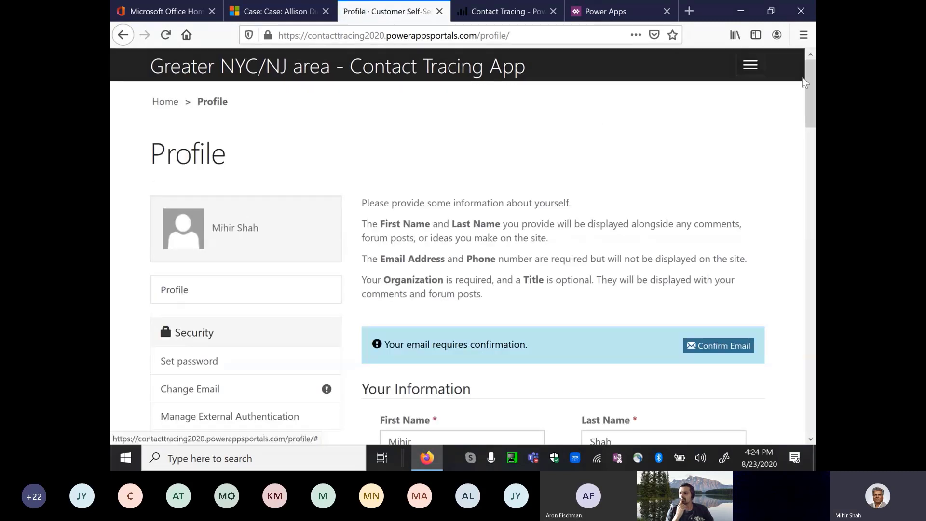
left_click_drag(810, 84, 815, 241)
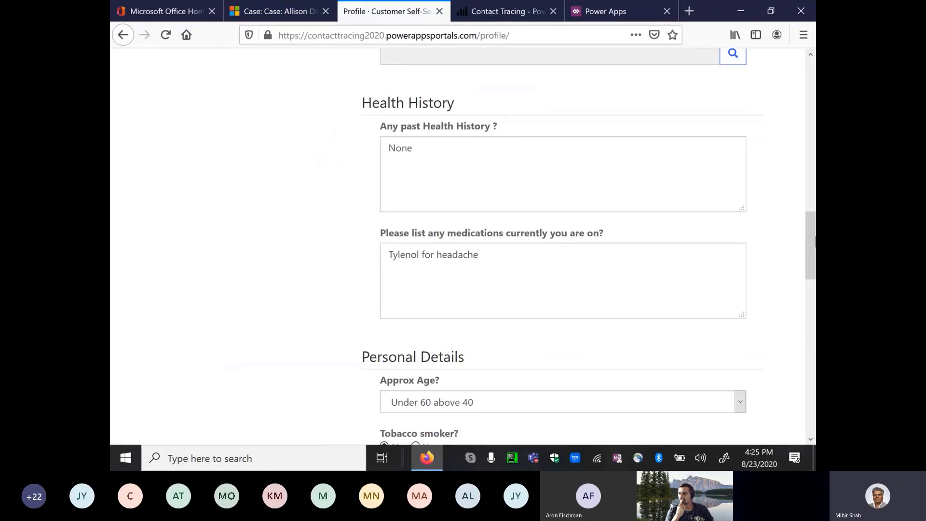
left_click(476, 164)
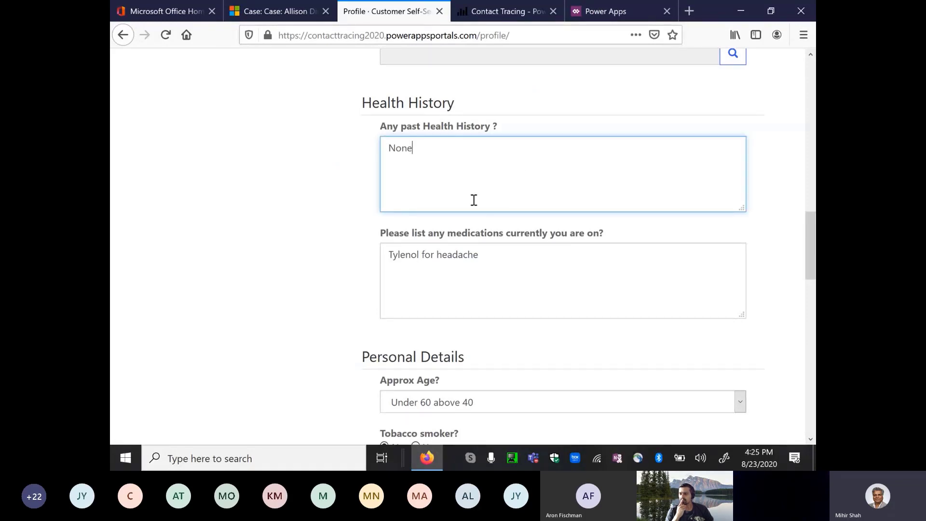
left_click(489, 255)
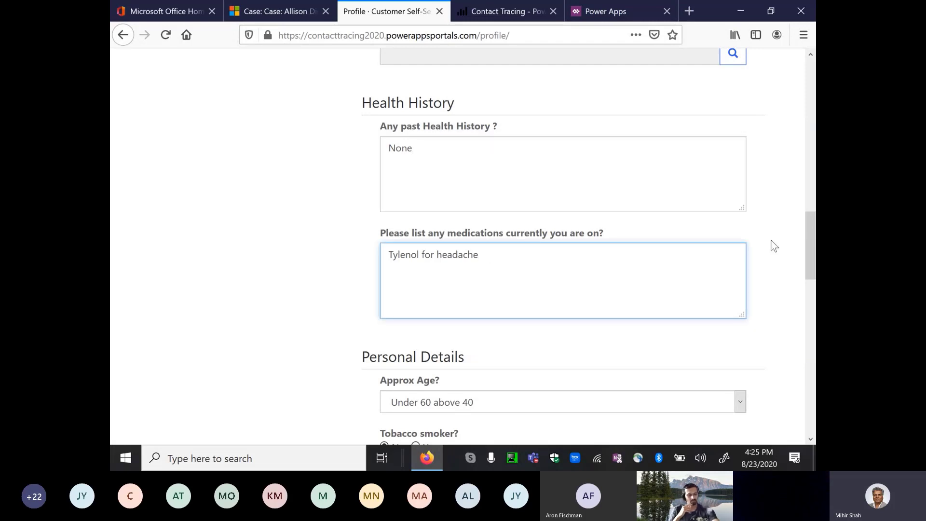
left_click_drag(812, 245, 812, 303)
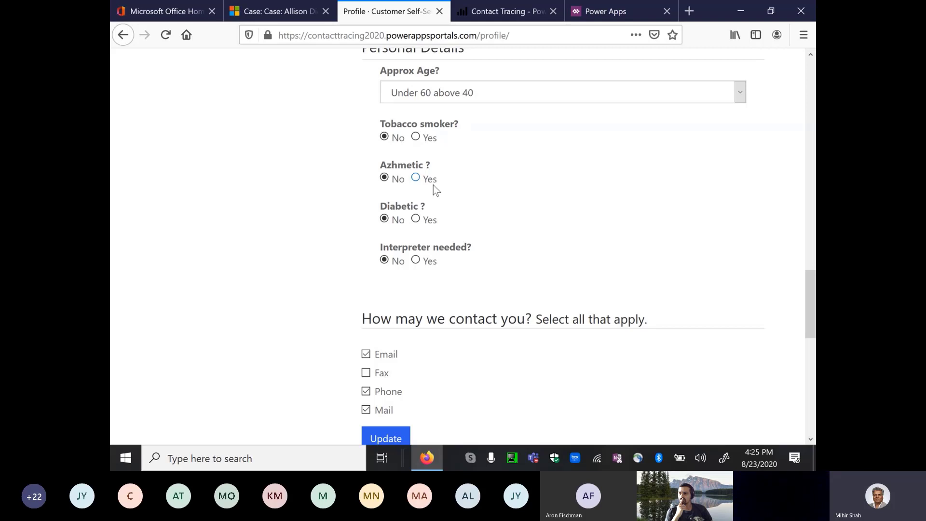
left_click(277, 14)
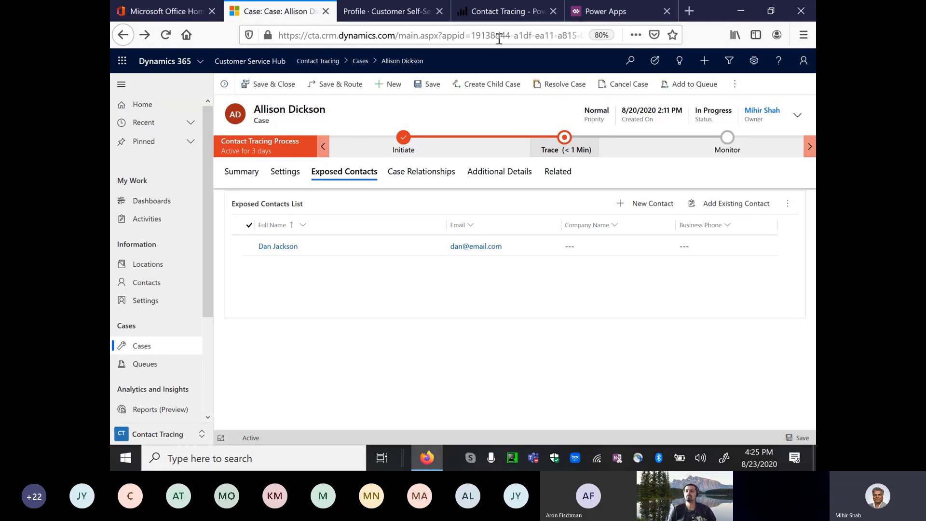
left_click(397, 15)
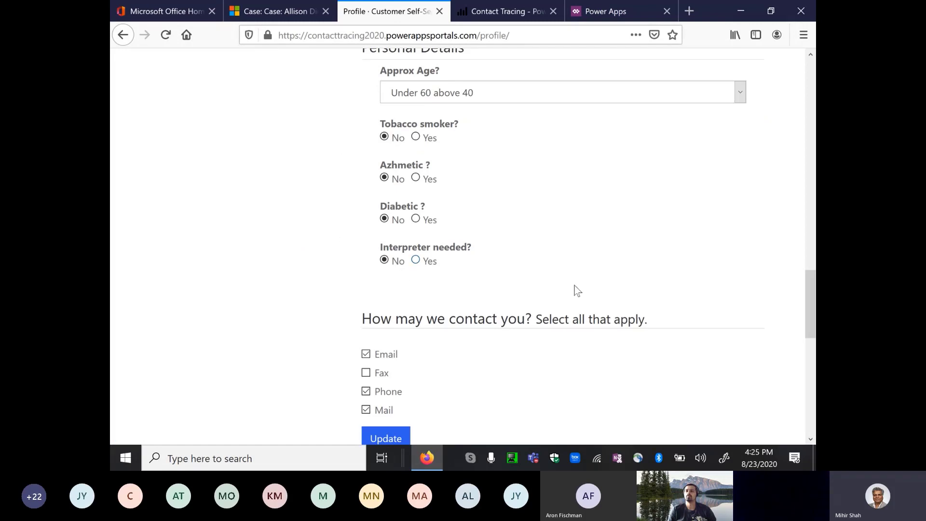
mouse_move(809, 299)
left_mouse_down()
mouse_move(808, 256)
mouse_move(807, 293)
left_mouse_up()
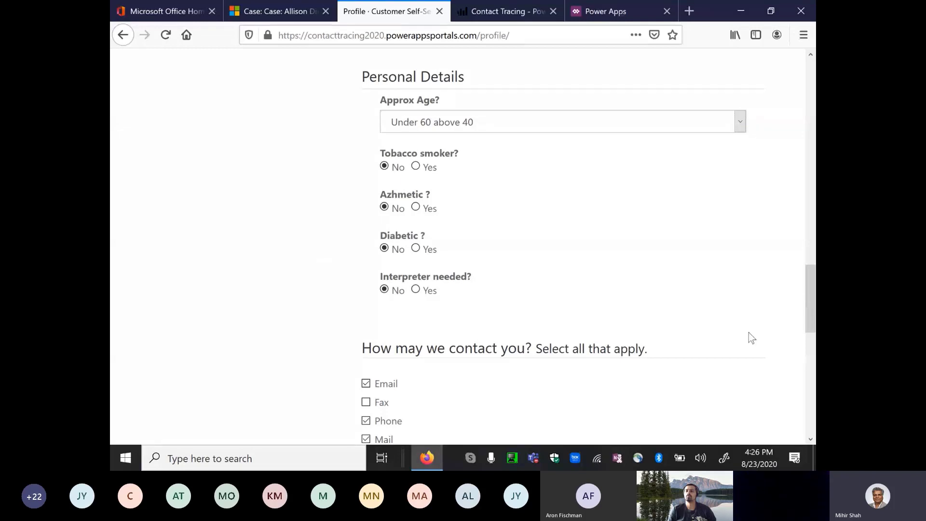
mouse_move(814, 309)
left_mouse_down()
mouse_move(789, 104)
mouse_move(808, 309)
left_mouse_up()
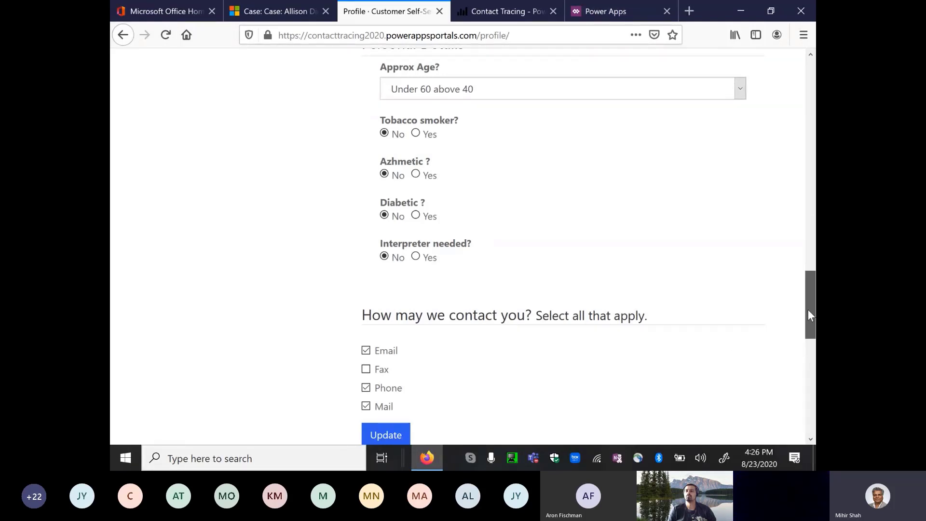
left_click_drag(808, 315, 808, 315)
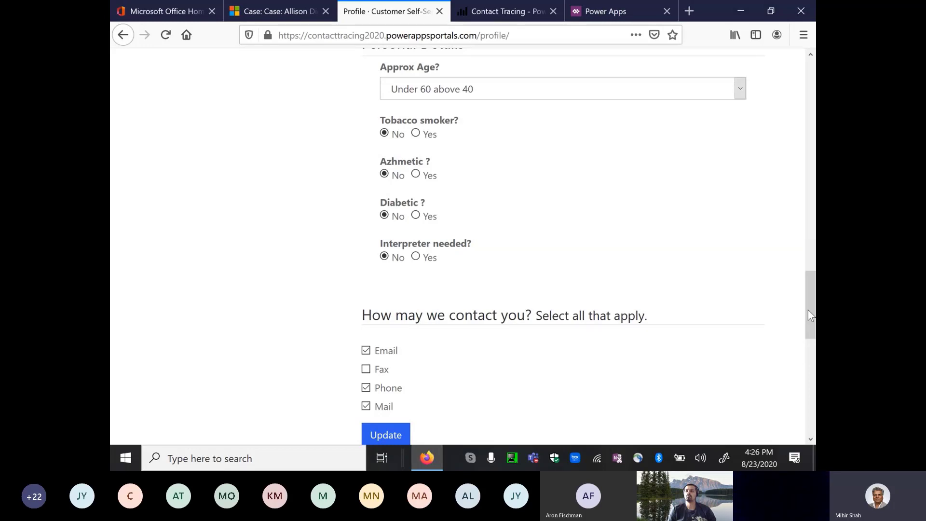
mouse_move(808, 310)
left_mouse_down()
mouse_move(800, 118)
mouse_move(811, 67)
left_mouse_up()
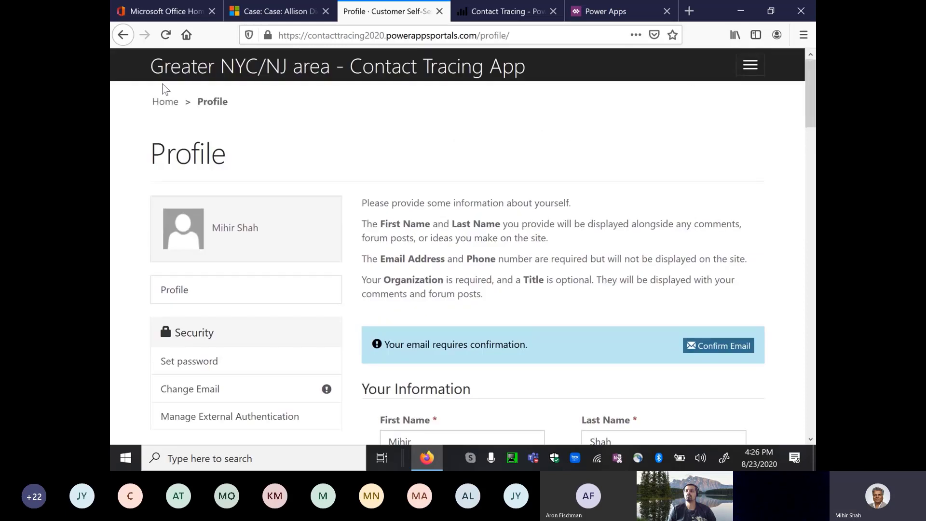
Step: Return to the portal home, open the COVID-19 Testing FAQ article, then switch to the Dynamics case
left_click(164, 102)
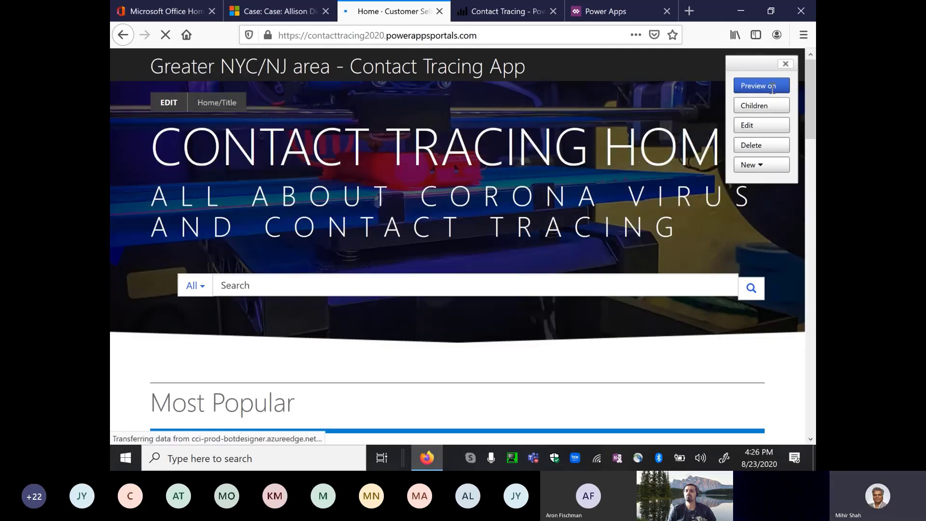
left_click(761, 86)
left_click_drag(807, 79, 809, 153)
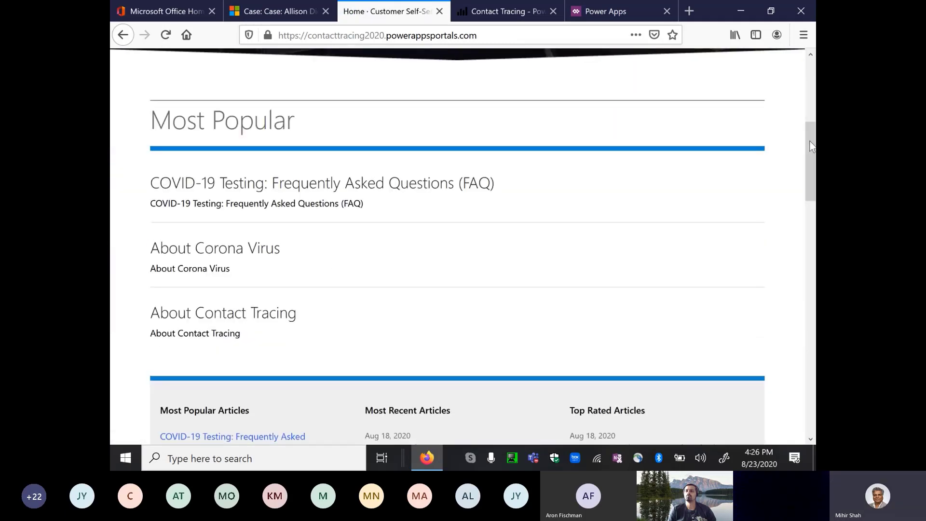
left_click(280, 188)
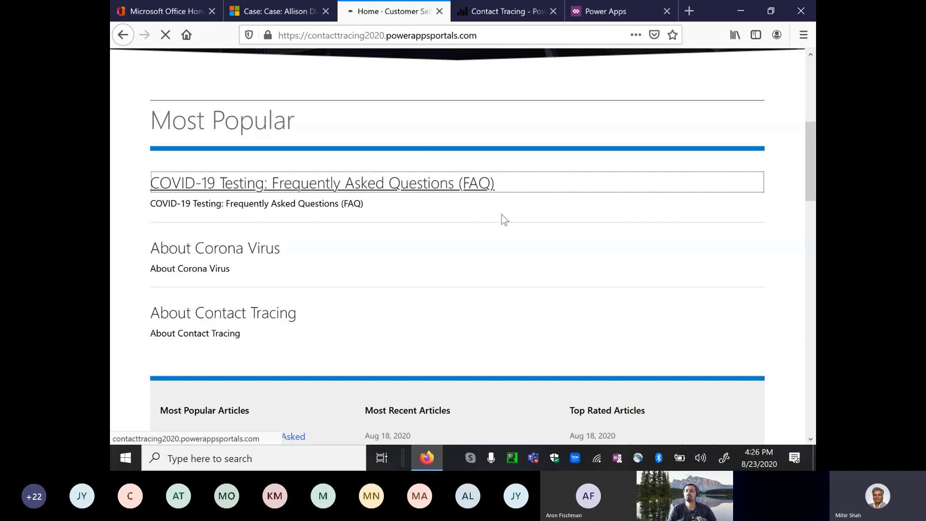
left_click(242, 9)
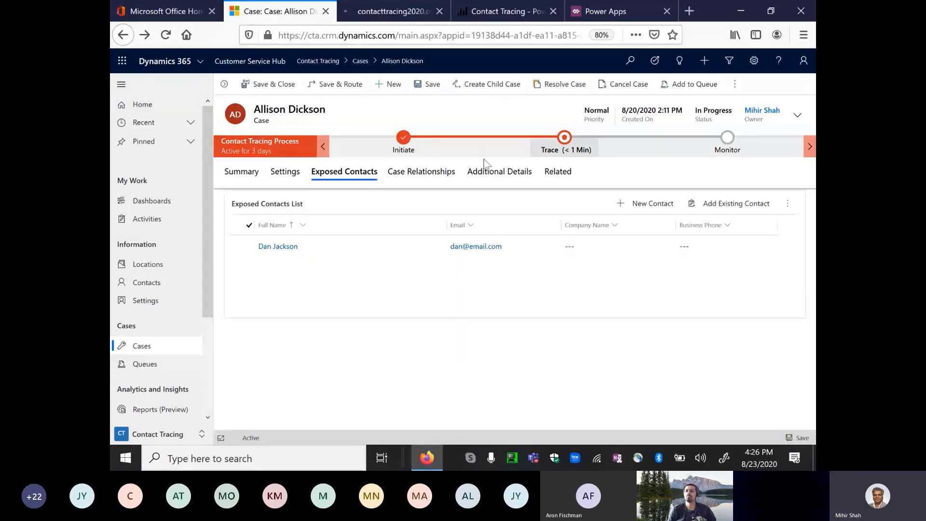
Step: Set Exposed Contacts reached? to Yes and advance the case from Trace to Monitor
left_click(564, 141)
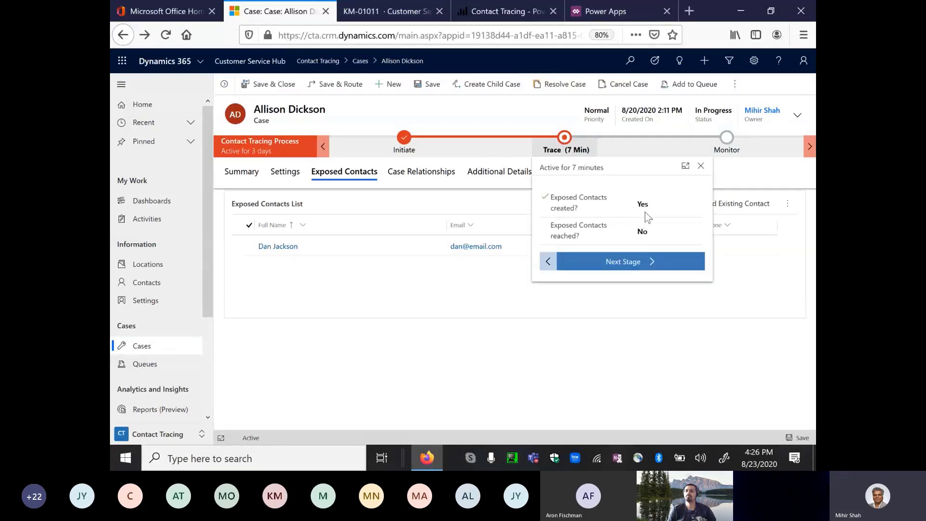
left_click(646, 231)
left_click(609, 262)
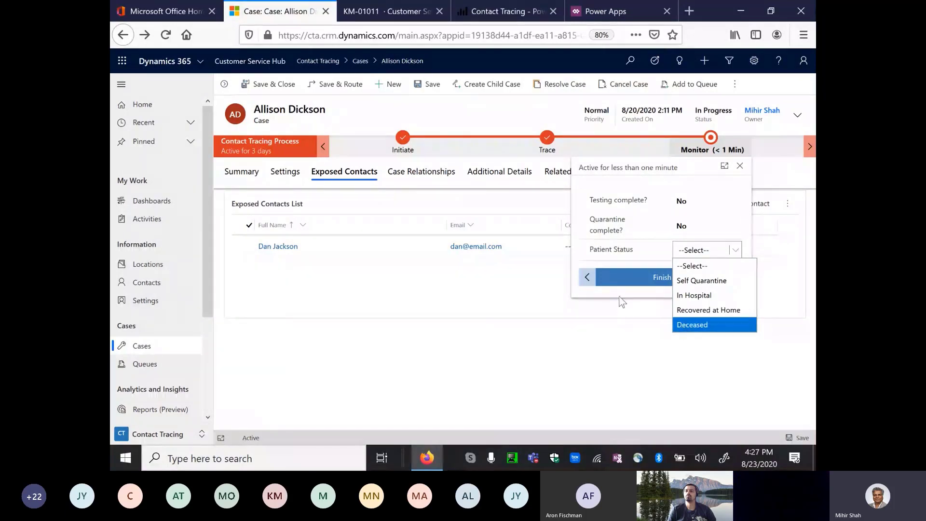
left_click(528, 193)
left_click(527, 194)
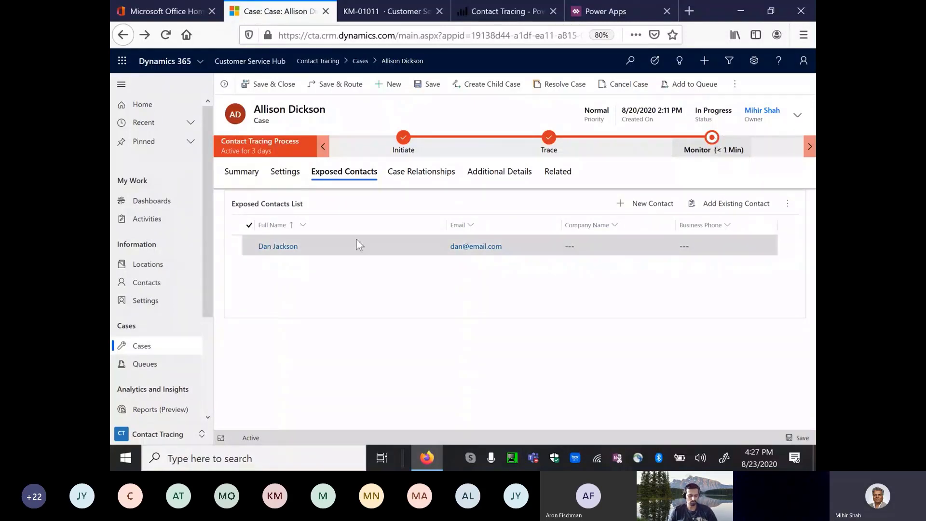
Step: Open the active Locations list, then show the Power BI Contact Tracing dashboard from the top
left_click(145, 266)
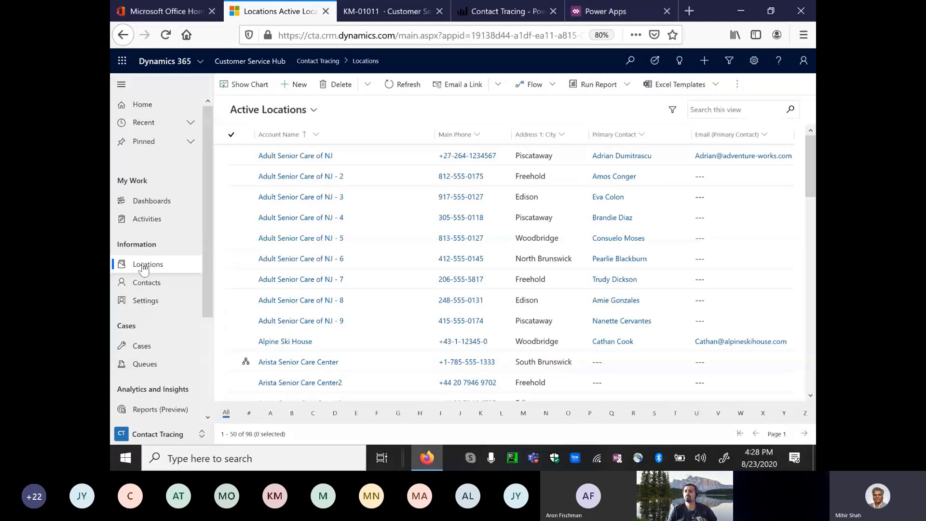
left_click(499, 10)
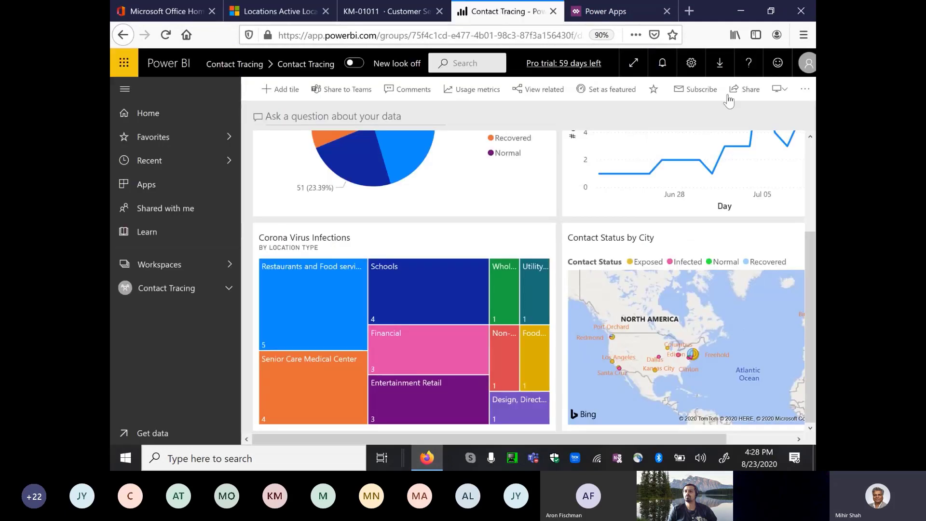
scroll(811, 172, "up", 3)
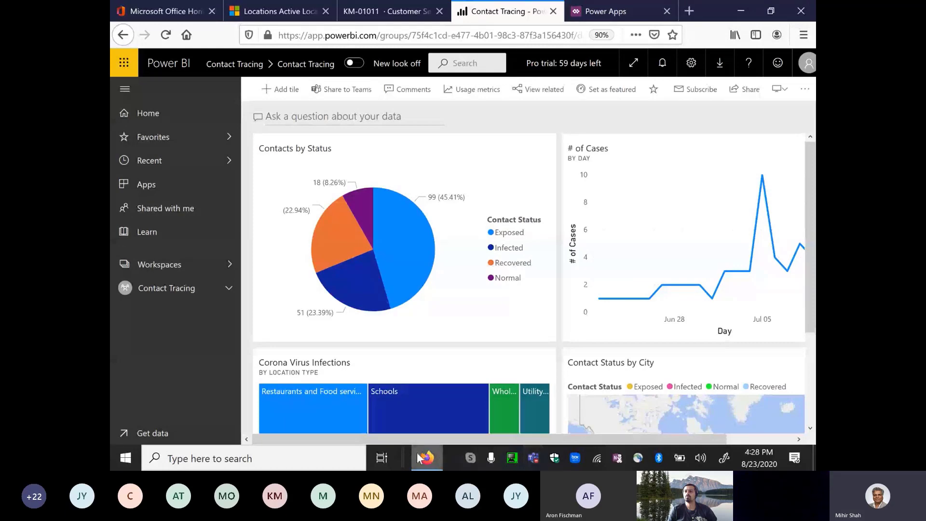
left_click(384, 456)
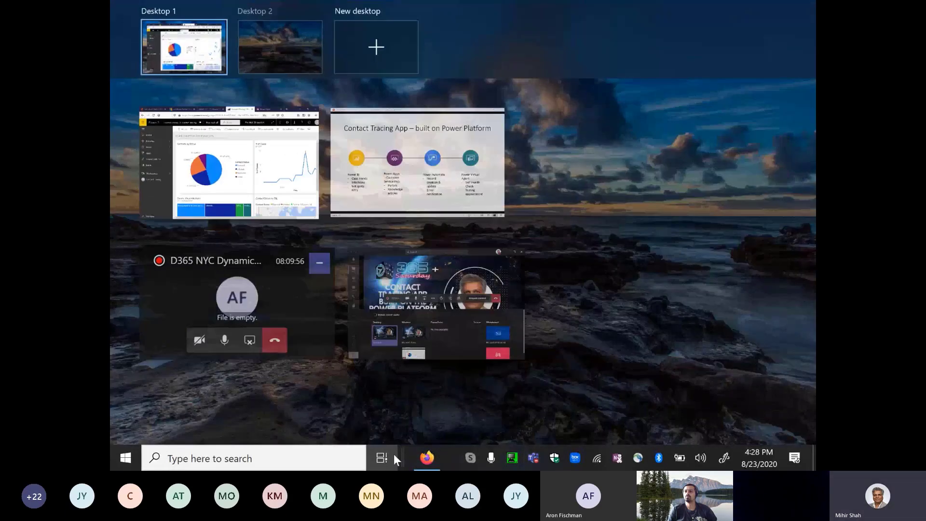
left_click(394, 453)
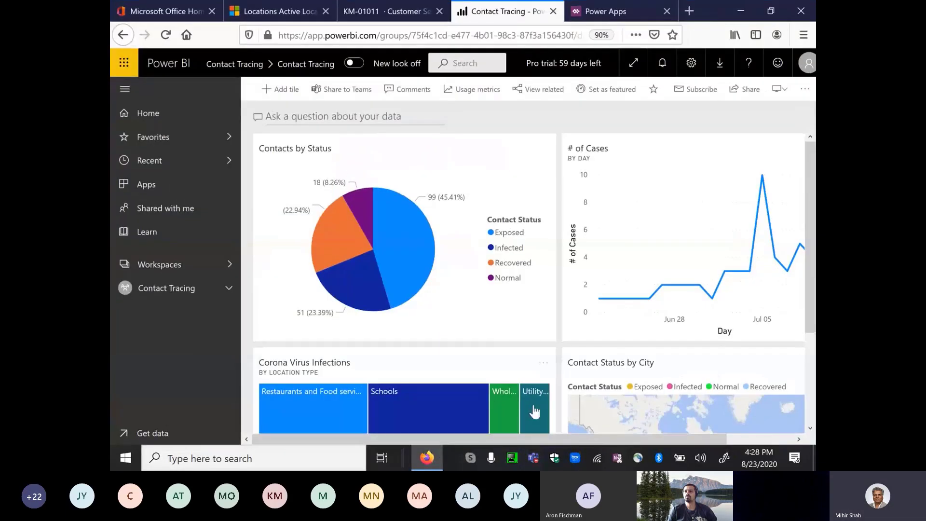
left_click(532, 459)
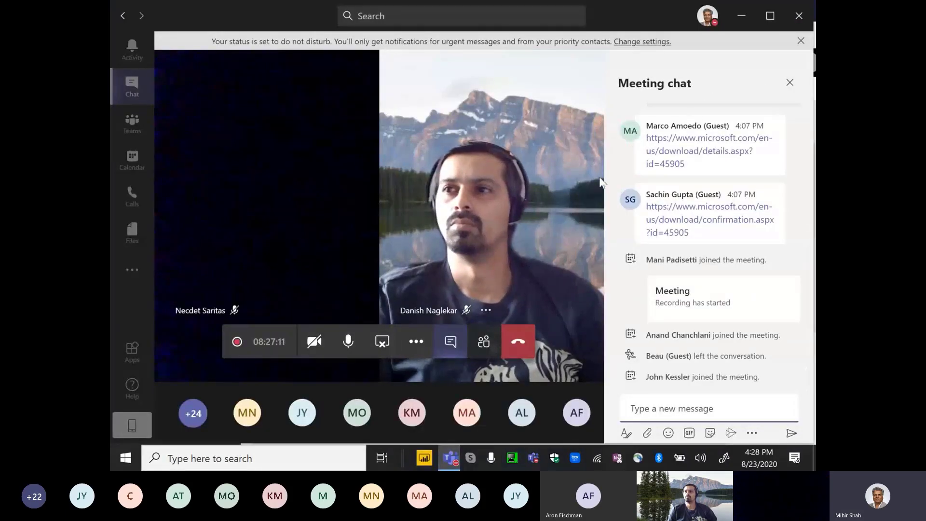
left_click(389, 455)
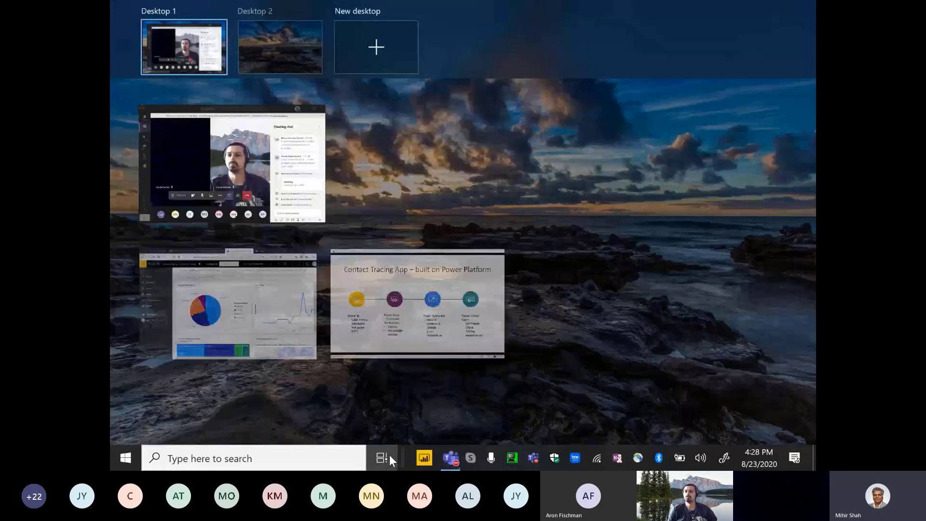
left_click(241, 302)
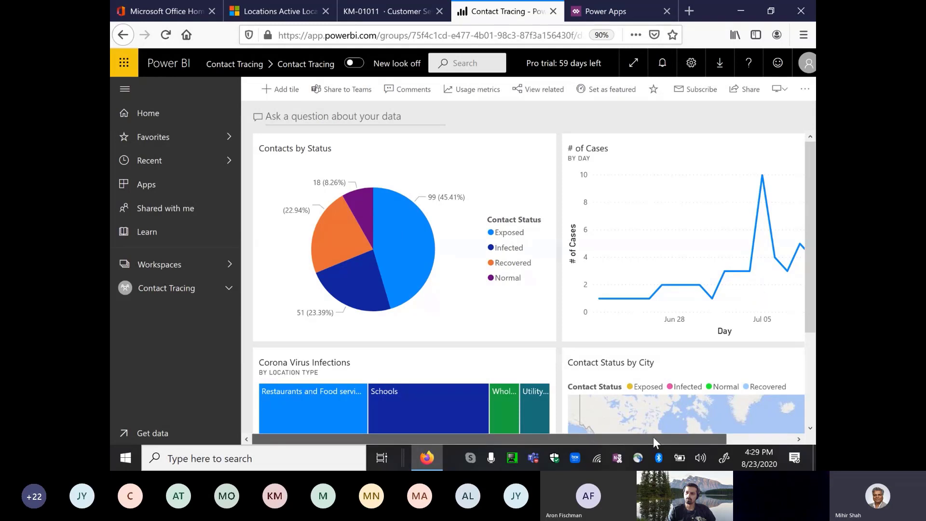
Step: Scroll the dashboard to reveal the infections treemap (Restaurants 5, Schools 4) and city map
left_click_drag(653, 437, 720, 437)
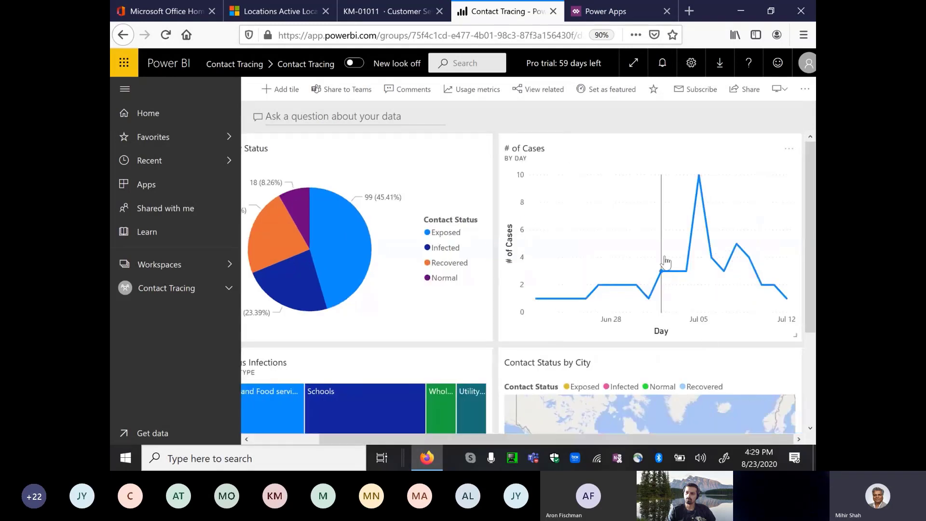
mouse_move(665, 262)
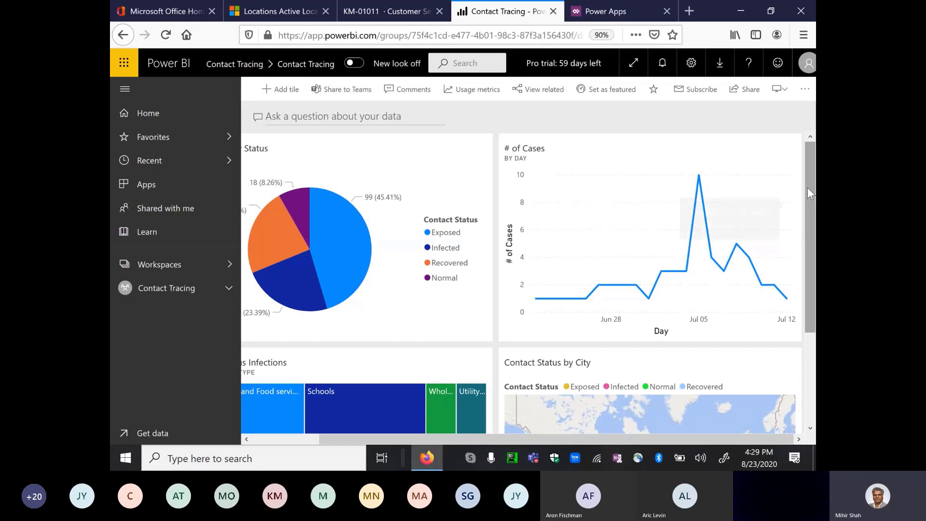
scroll(809, 214, "down", 1)
scroll(809, 213, "down", 4)
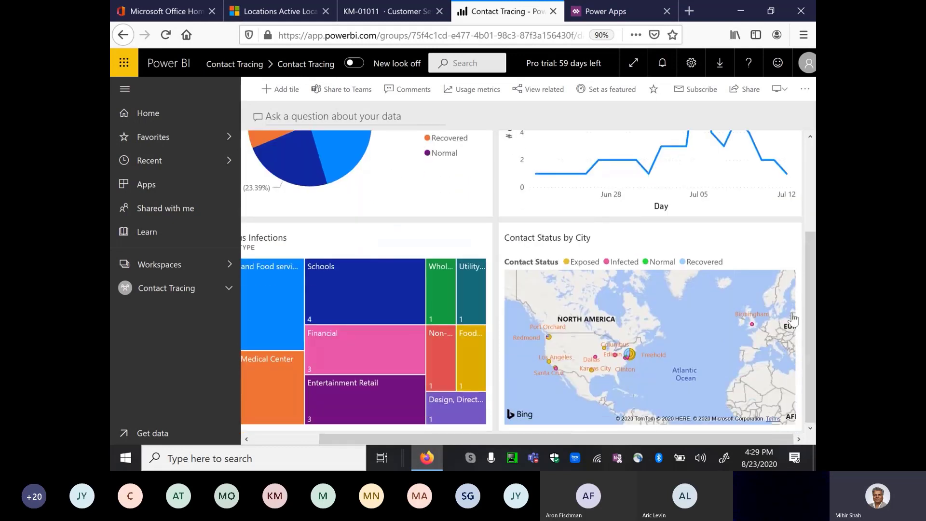
left_click_drag(553, 440, 487, 440)
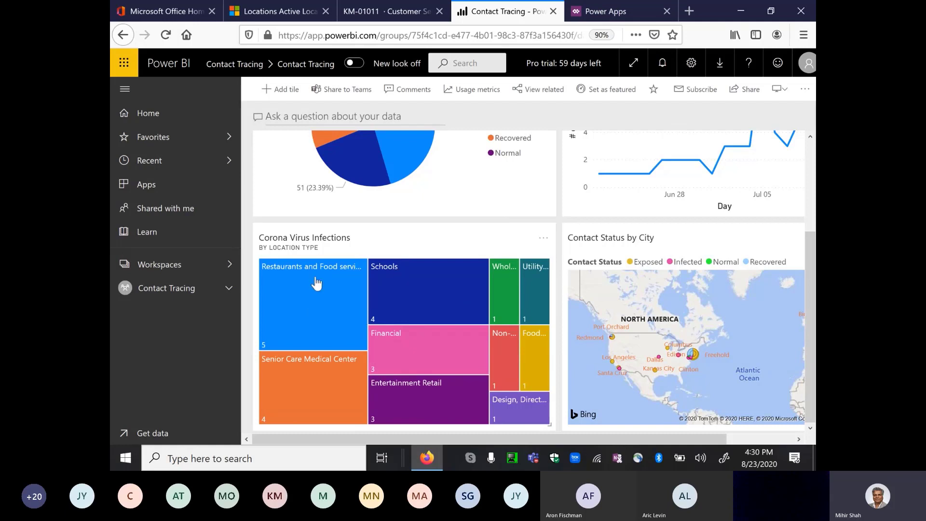
mouse_move(321, 283)
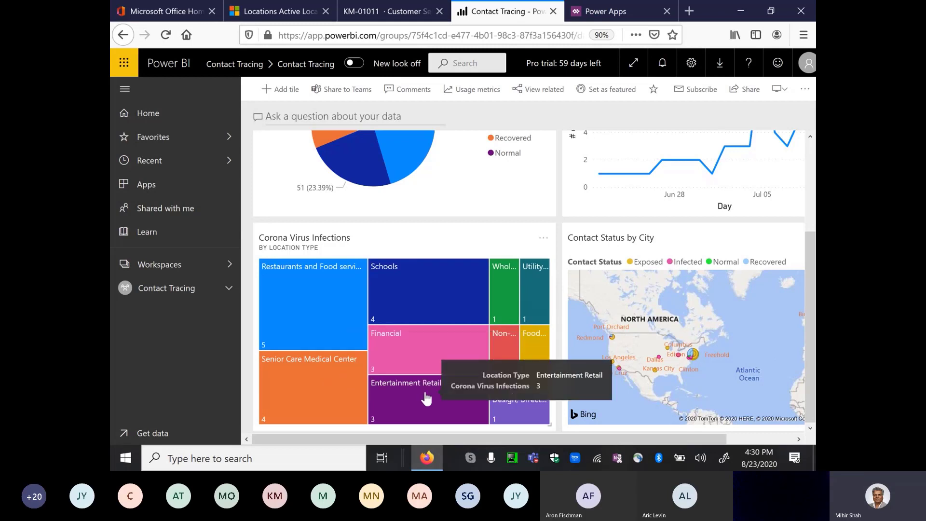
mouse_move(414, 358)
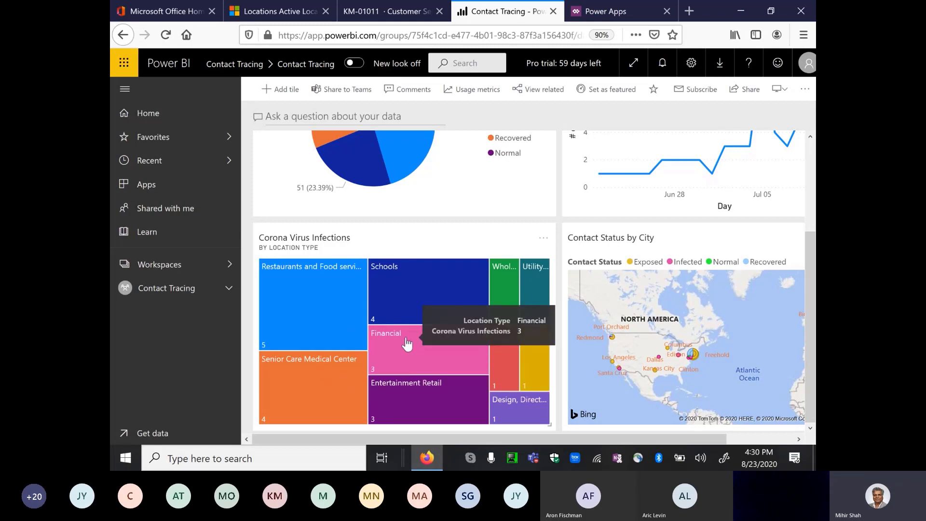
mouse_move(512, 278)
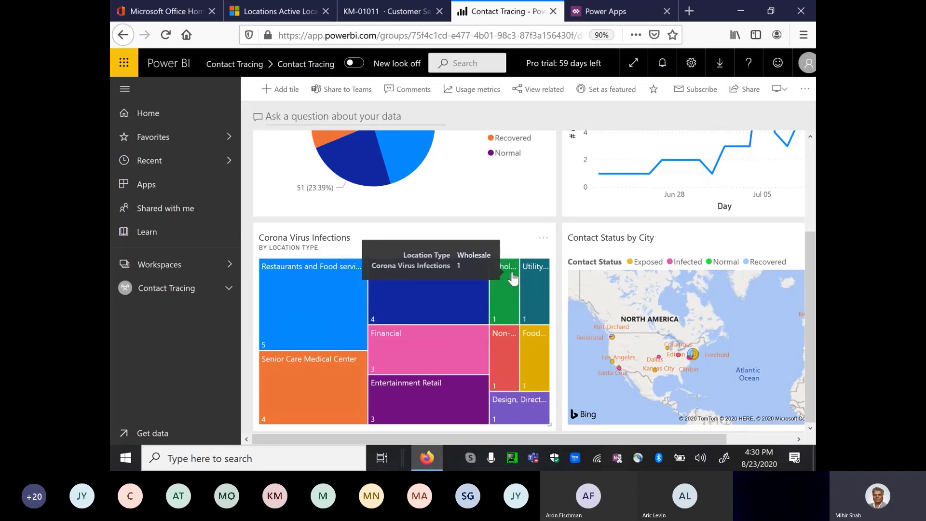
mouse_move(356, 303)
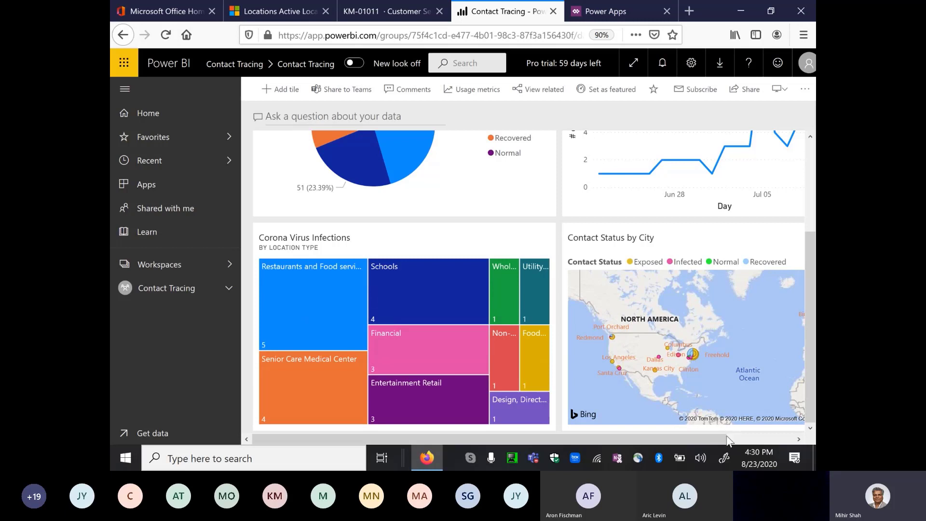
left_click_drag(724, 438, 798, 441)
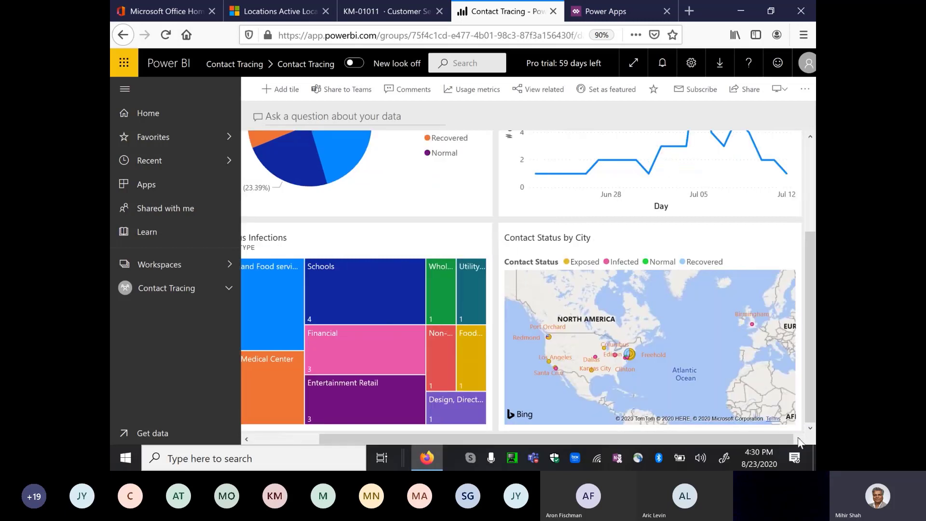
Step: Open the CTANYC2020 report from the map tile and show Contact Status by City in focus mode
left_click(710, 328)
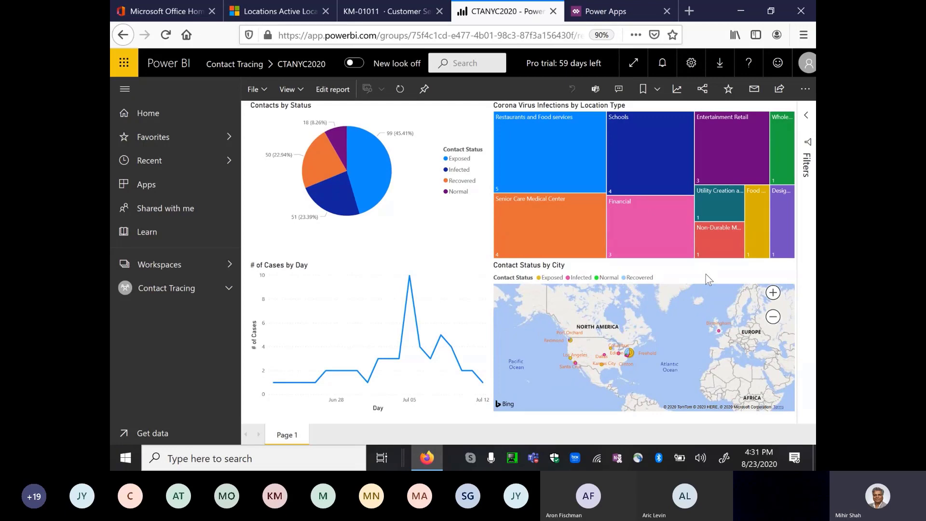
mouse_move(747, 256)
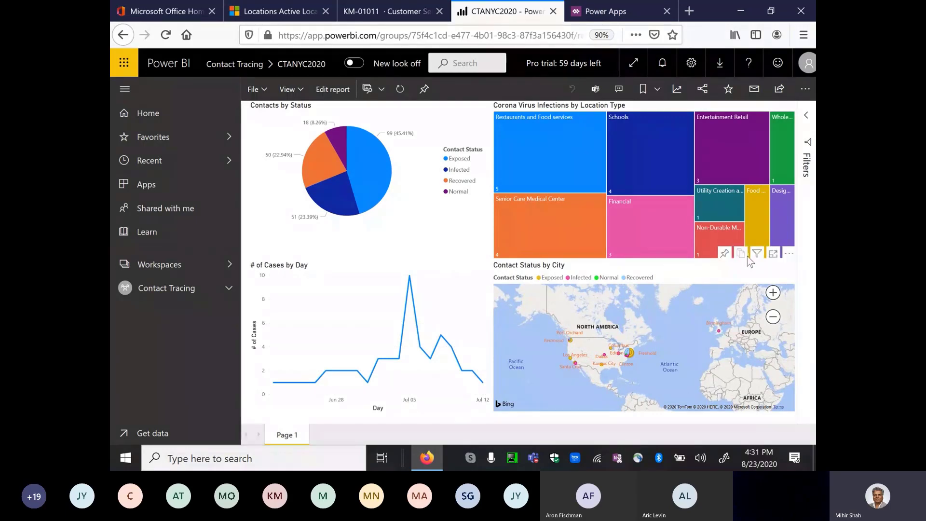
left_click(771, 254)
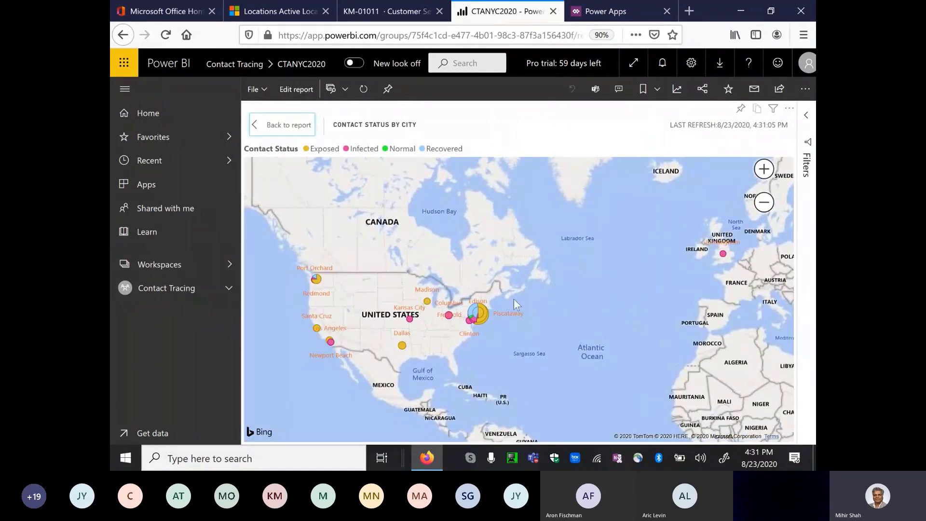
left_click(763, 168)
left_click(763, 169)
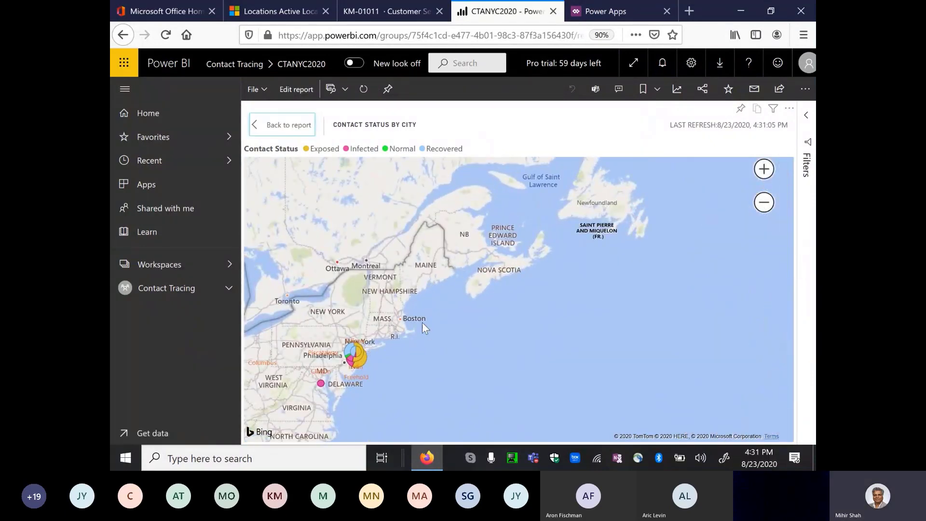
left_click_drag(369, 345, 443, 316)
left_click(763, 169)
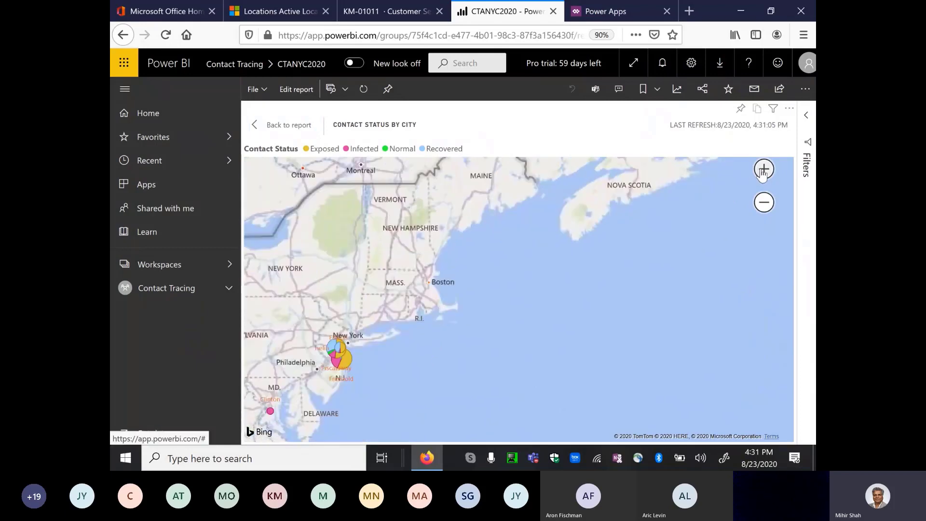
left_click(764, 169)
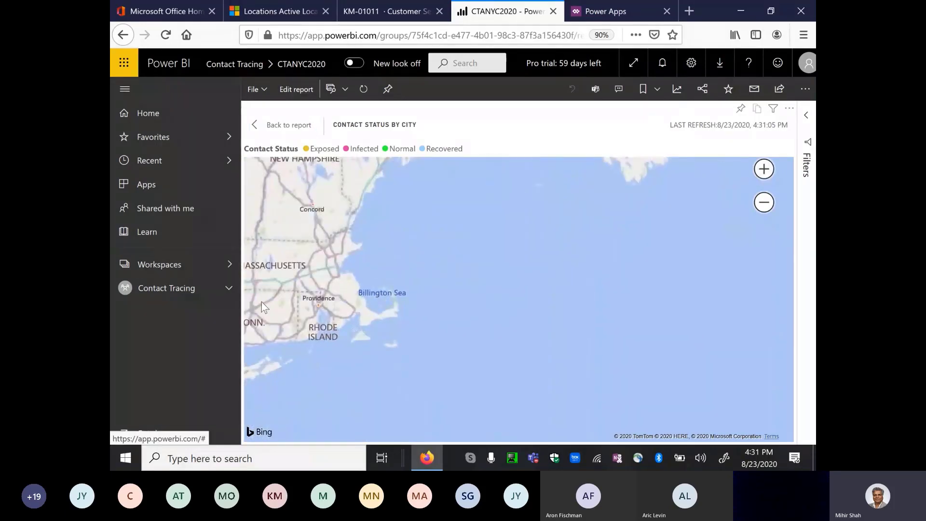
left_click_drag(263, 310, 467, 263)
scroll(382, 351, "up", 4)
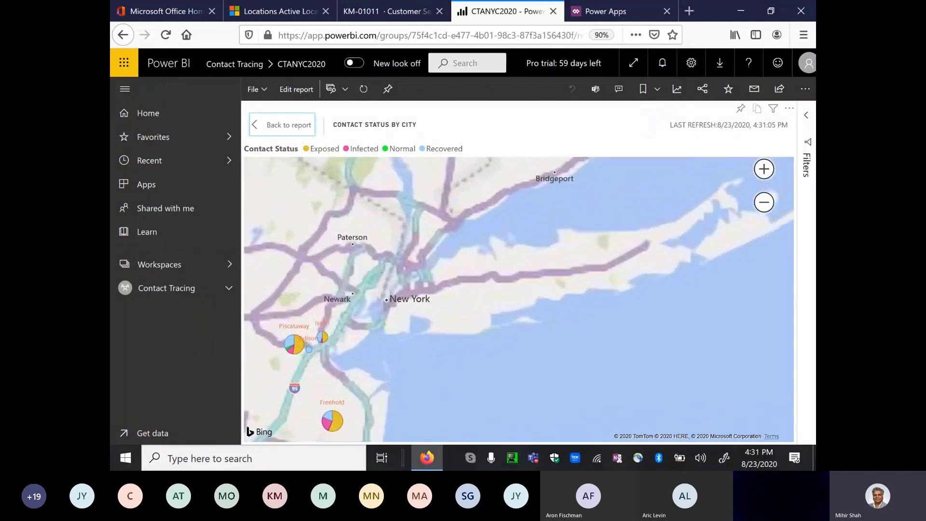
left_click_drag(381, 352, 554, 302)
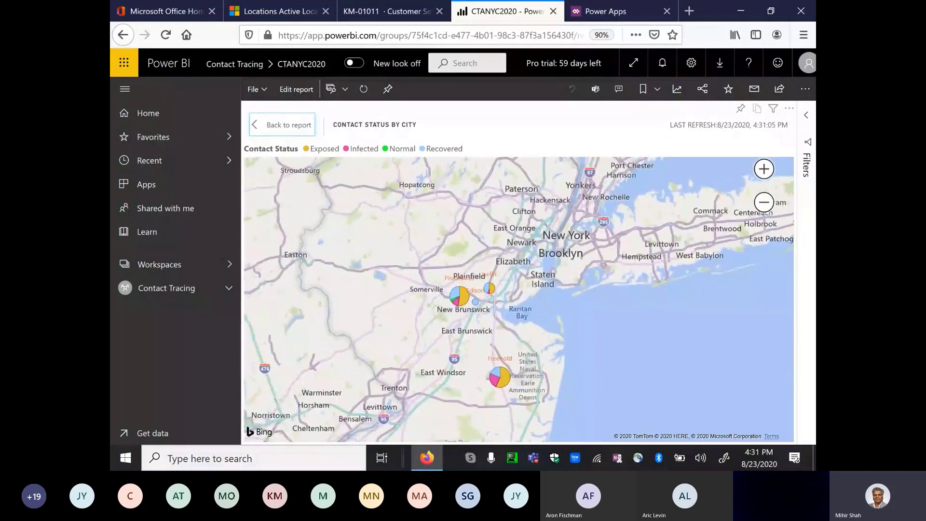
scroll(513, 378, "up", 3)
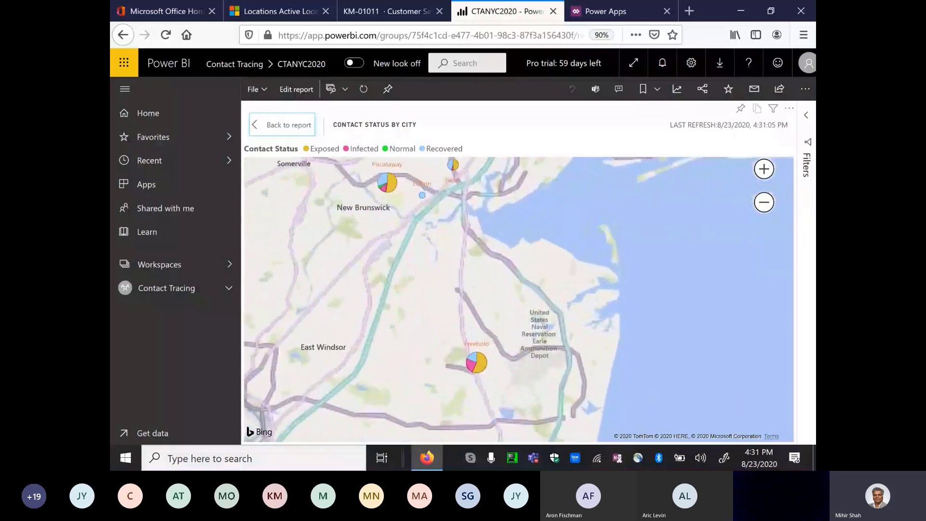
scroll(492, 354, "down", 3)
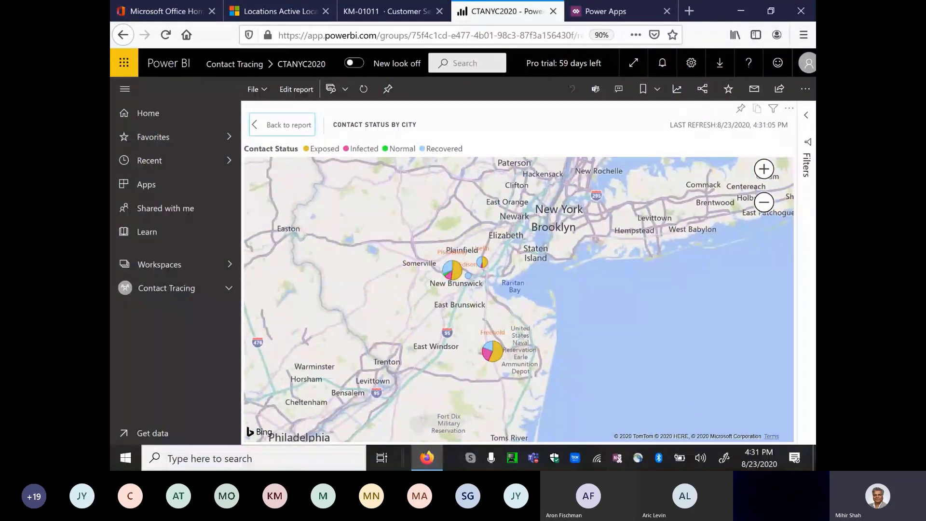
scroll(517, 359, "up", 2)
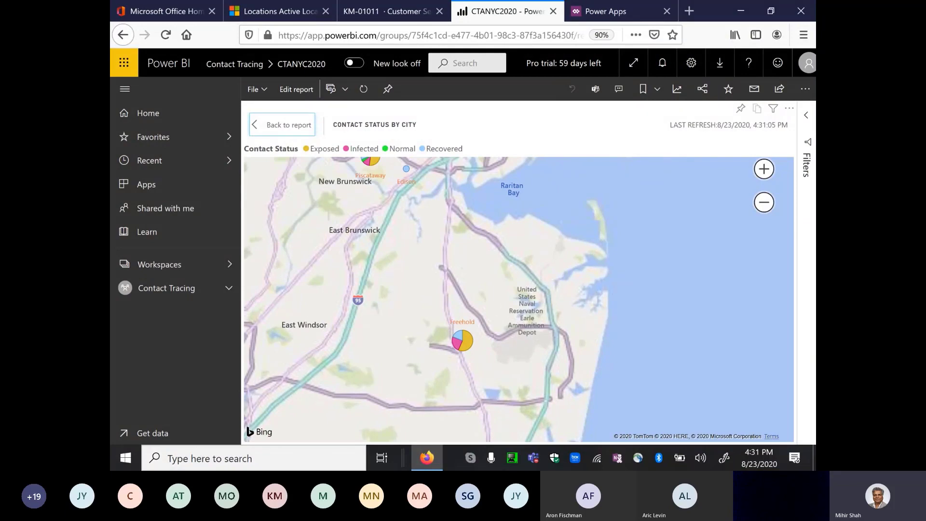
scroll(475, 326, "up", 2)
scroll(426, 340, "up", 2)
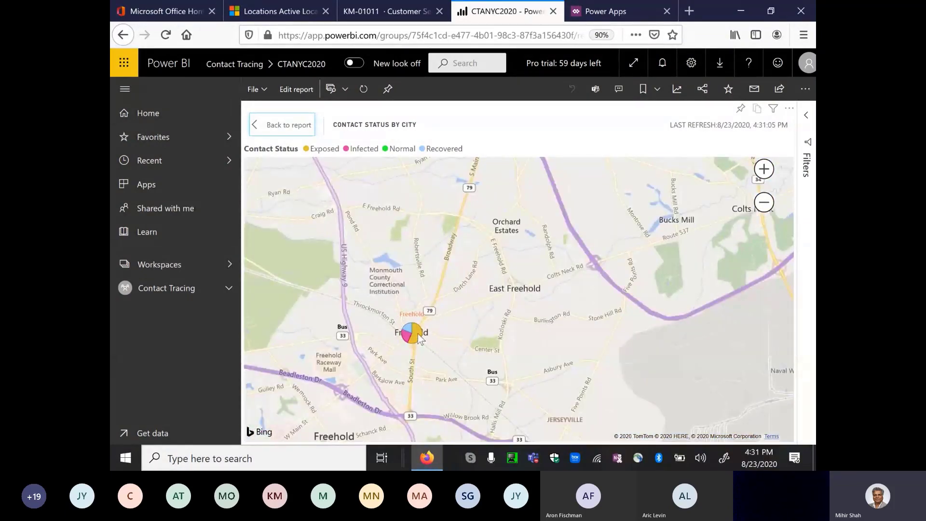
mouse_move(419, 338)
scroll(434, 342, "down", 2)
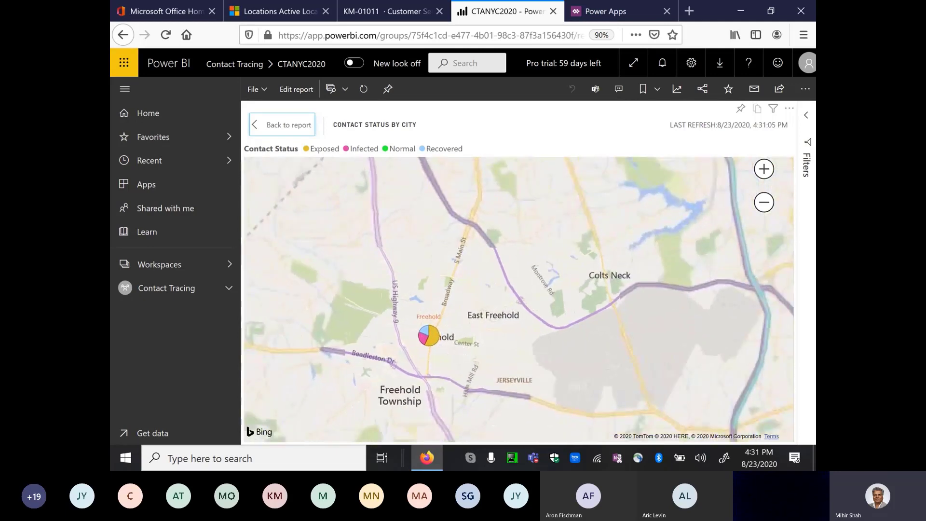
scroll(455, 324, "down", 2)
scroll(458, 323, "down", 3)
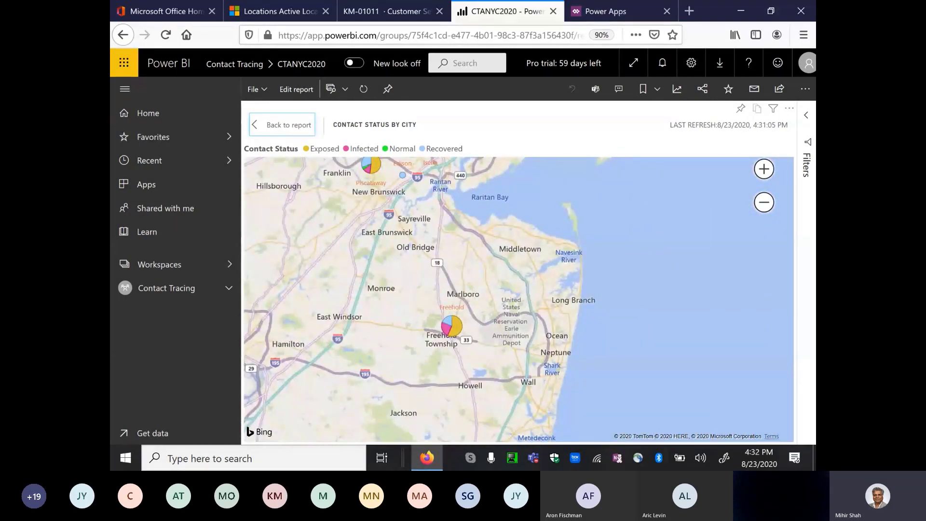
scroll(362, 174, "up", 3)
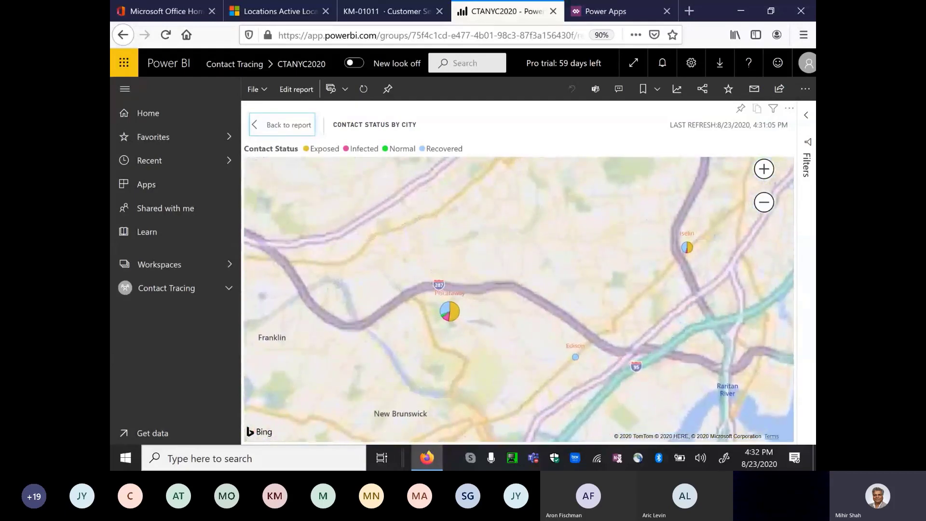
scroll(518, 299, "up", 2)
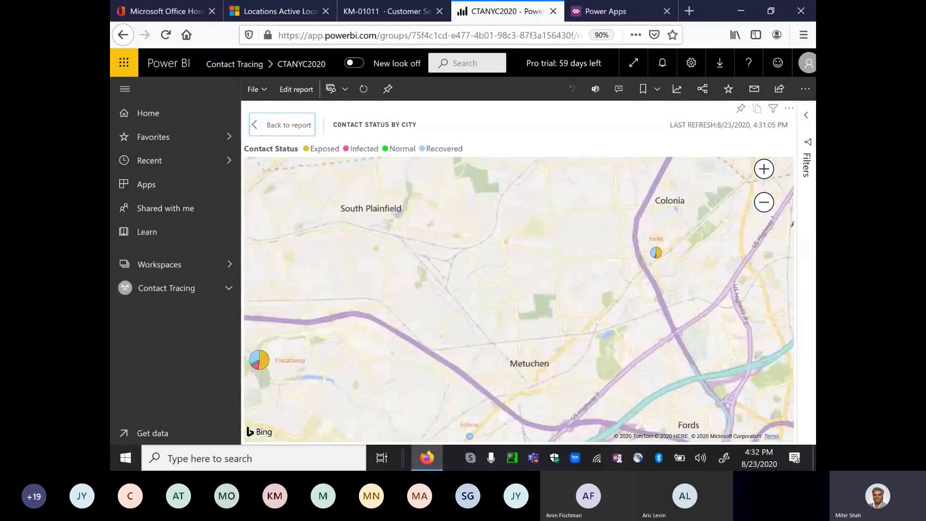
scroll(682, 249, "down", 2)
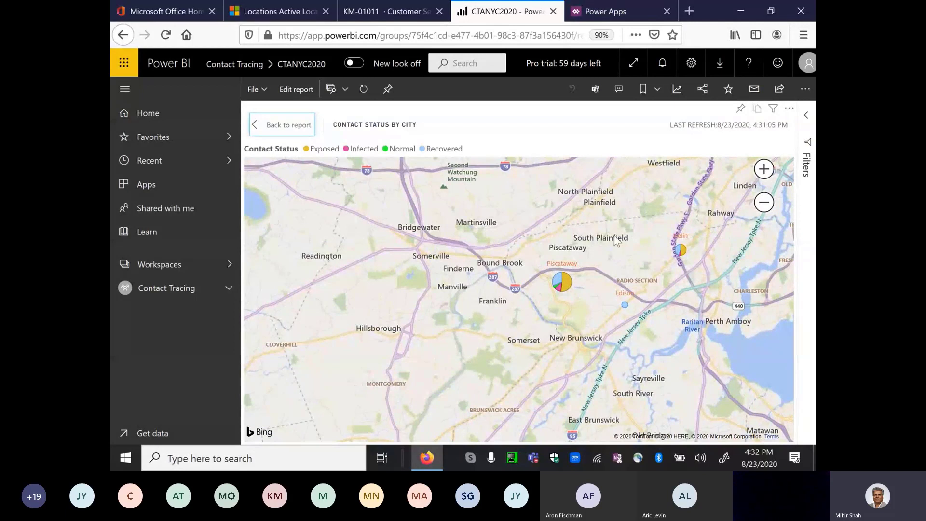
Step: Go back to the full report, then open the Contact Tracing workspace
mouse_move(567, 279)
left_click(285, 125)
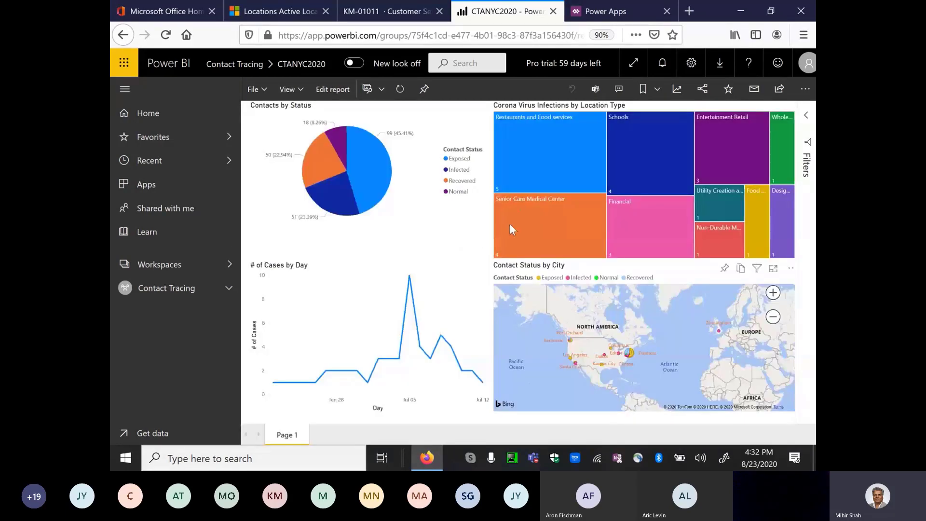
mouse_move(509, 224)
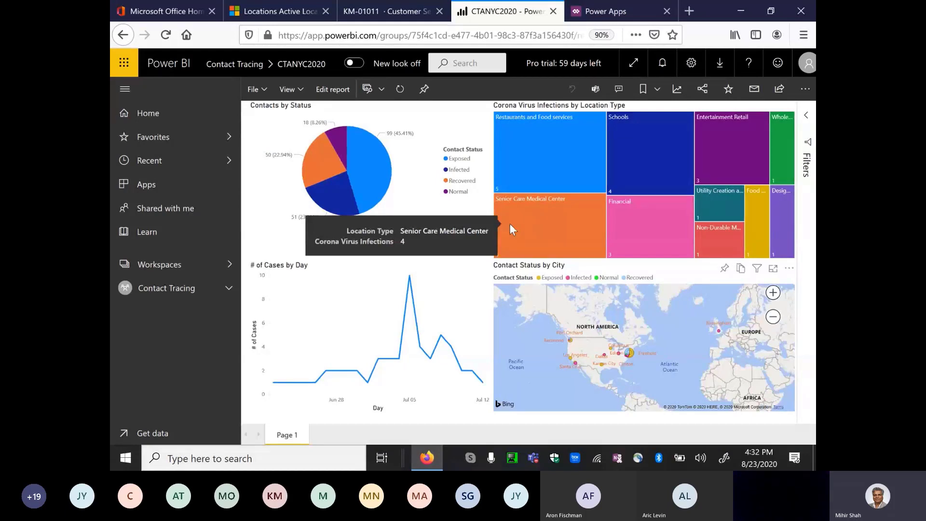
left_click(204, 289)
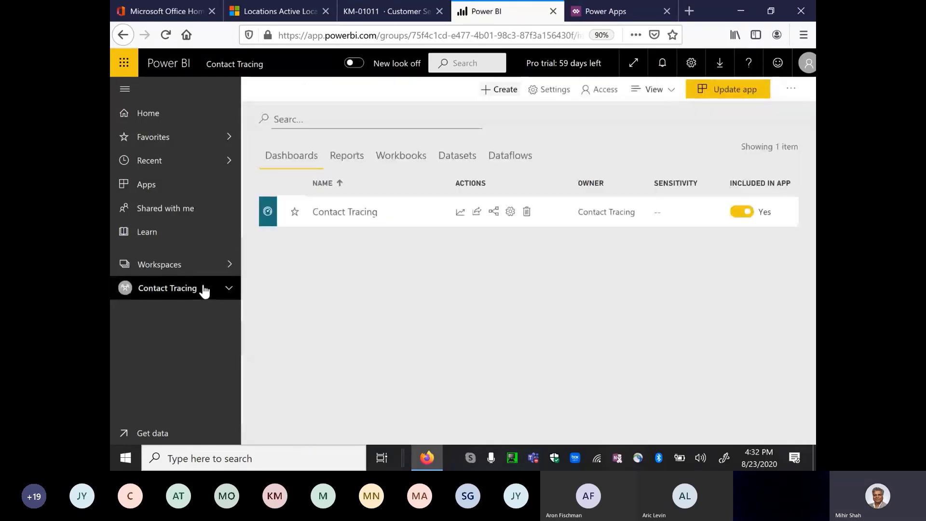
Step: Run Get quick insights on the CTANYC2020 dataset and view the results
left_click(467, 159)
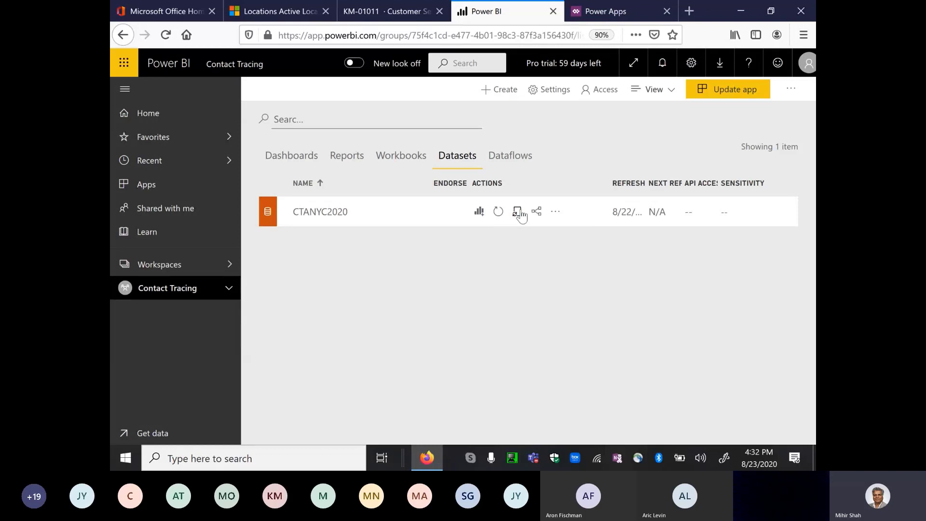
left_click(556, 213)
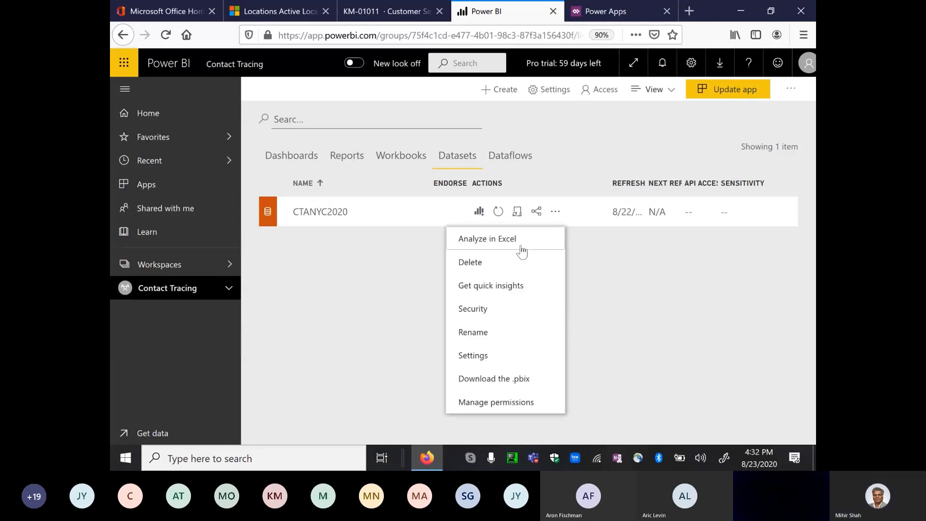
left_click(490, 287)
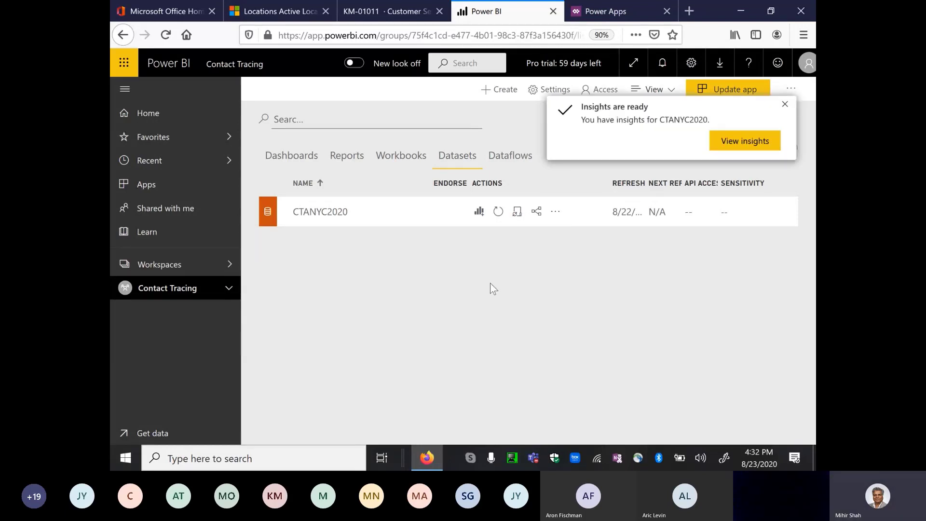
left_click(747, 141)
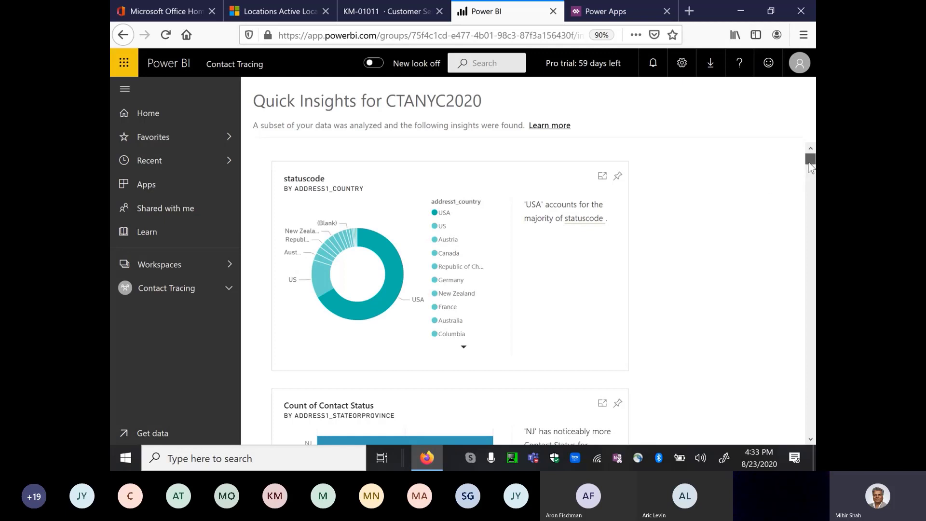
Step: Browse the CTANYC2020 Quick Insights cards, then return to the Contact Tracing workspace
scroll(810, 167, "down", 5)
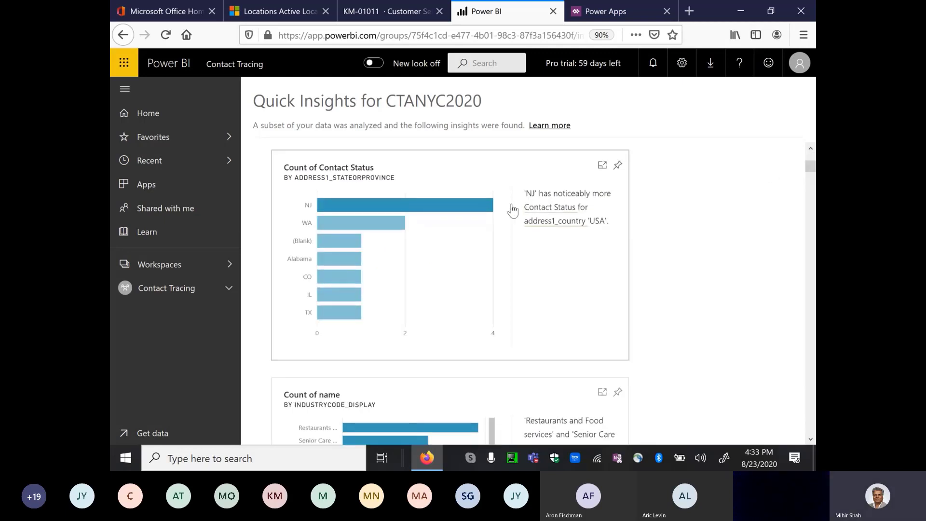
left_click_drag(809, 163, 811, 172)
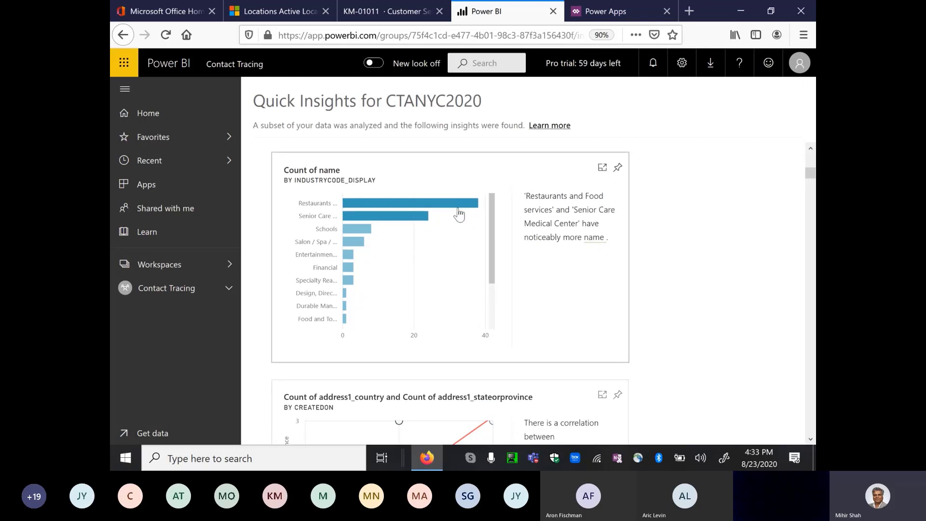
left_click_drag(809, 175, 810, 189)
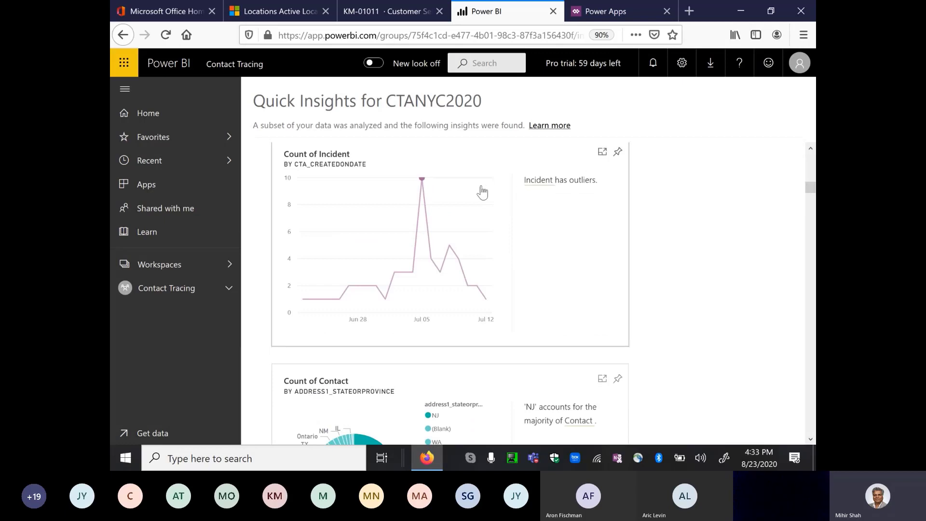
mouse_move(420, 211)
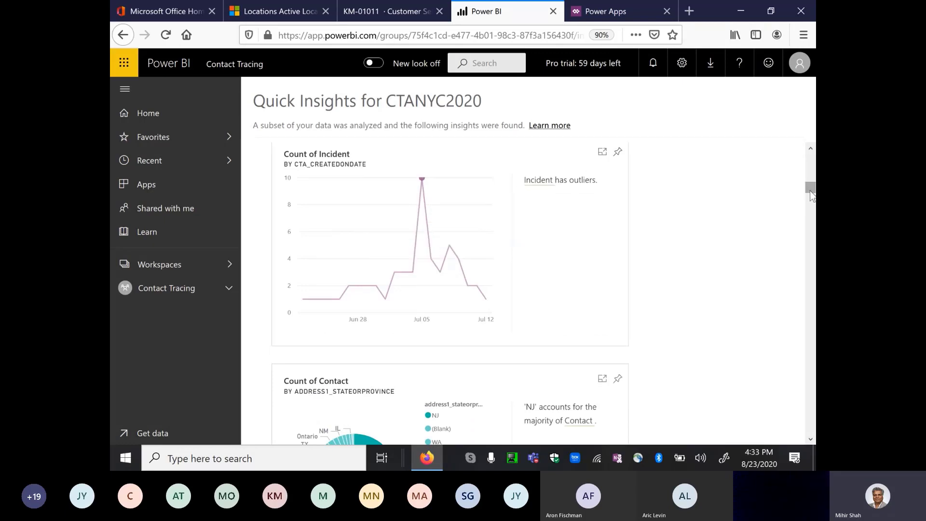
mouse_move(810, 192)
left_mouse_down()
mouse_move(811, 240)
mouse_move(809, 175)
left_mouse_up()
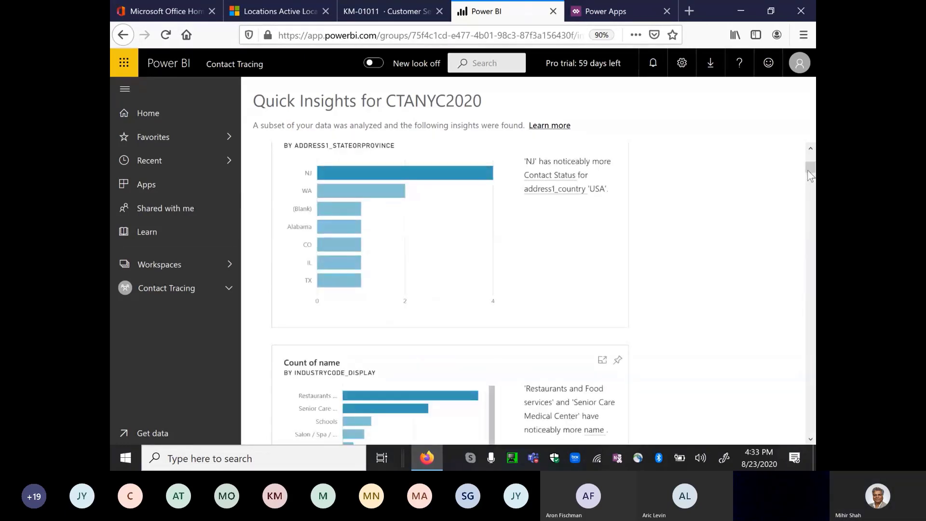
left_click_drag(810, 176, 811, 154)
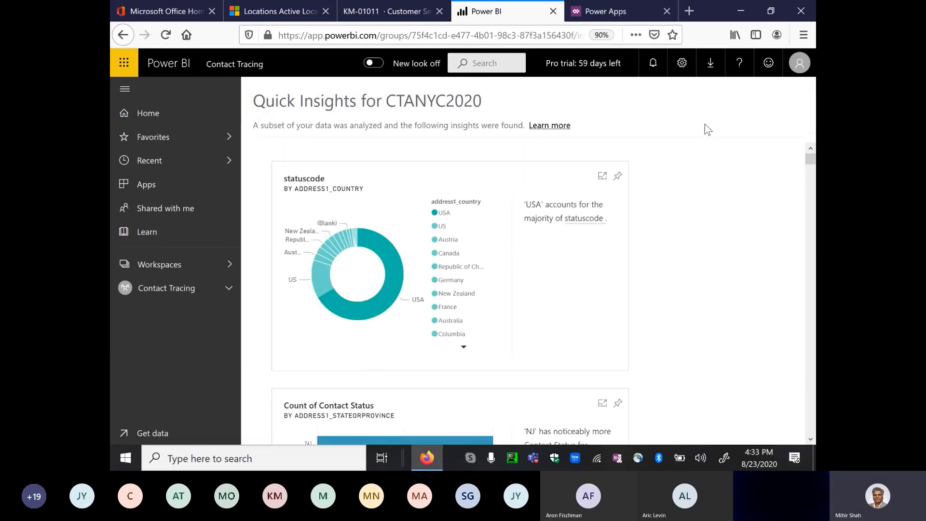
left_click(203, 289)
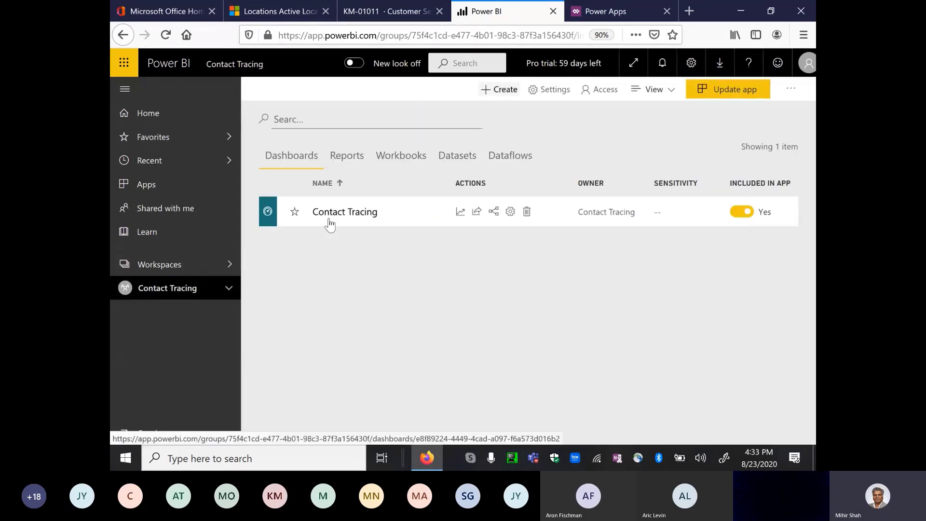
Step: Switch to Dynamics 365 and open the Contact Tracing dashboard from the sitemap
left_click(259, 15)
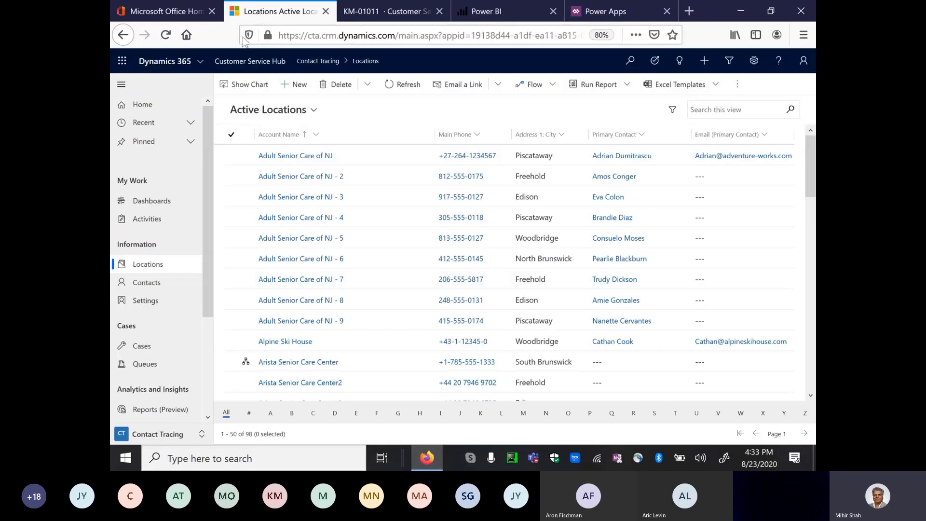
left_click(150, 202)
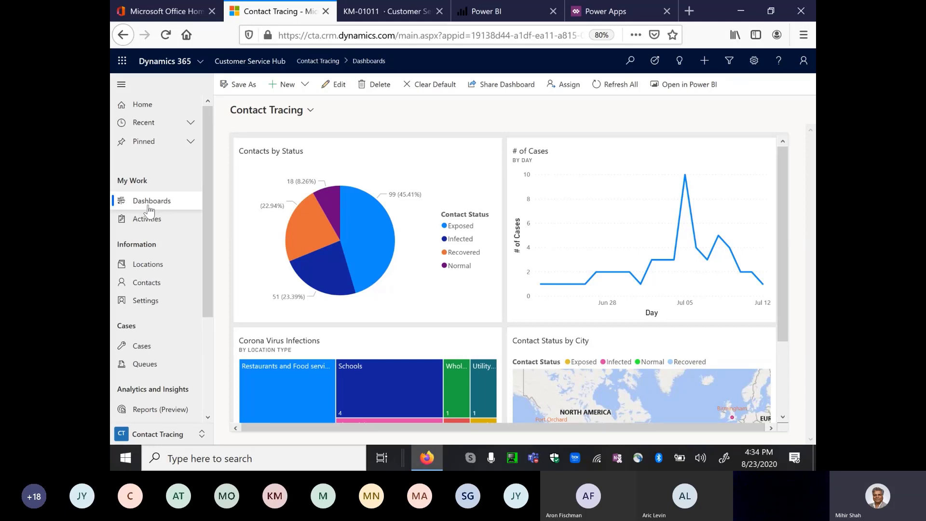
Step: Open the Contact Tracing App portal for editing from the Power Apps apps list
left_click(505, 8)
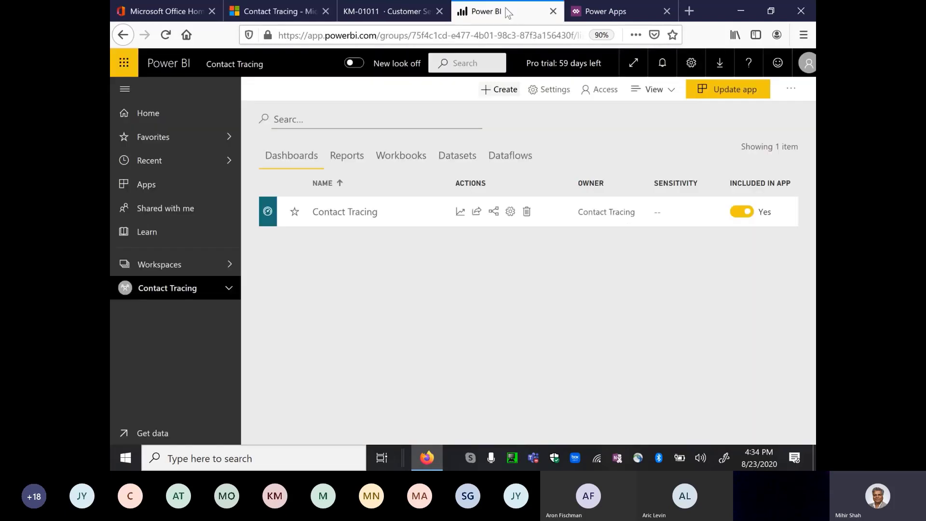
left_click(395, 15)
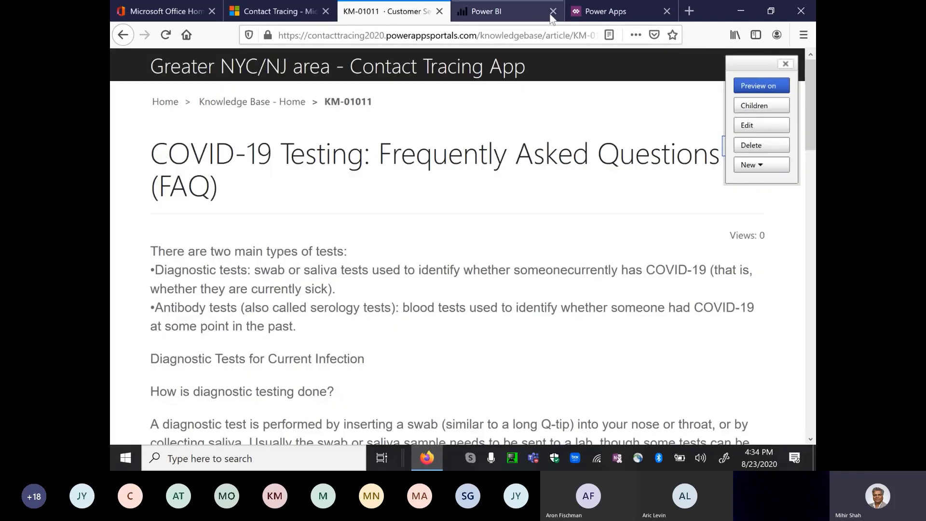
left_click(595, 19)
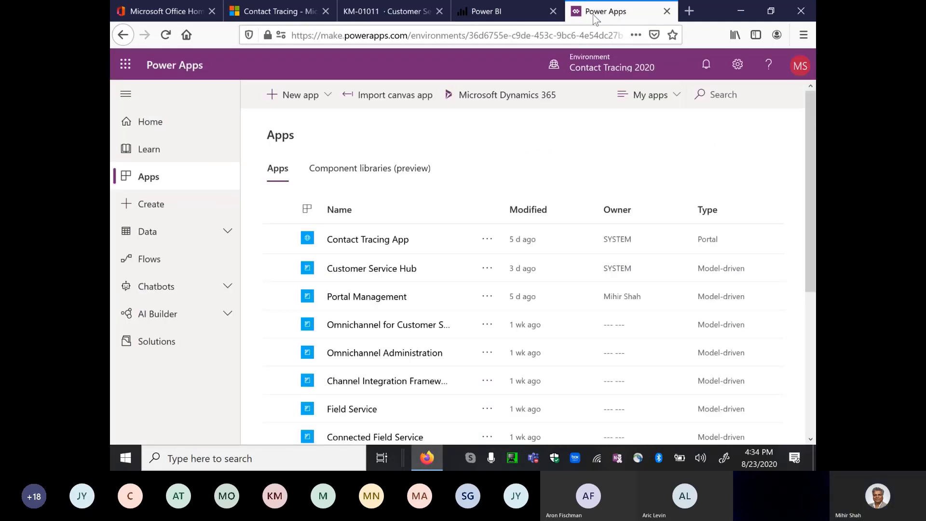
left_click(487, 238)
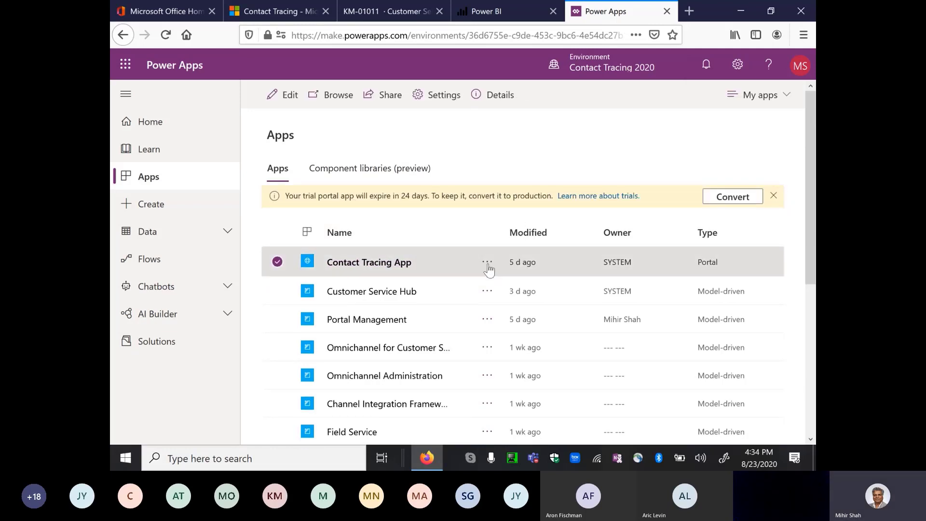
left_click(487, 263)
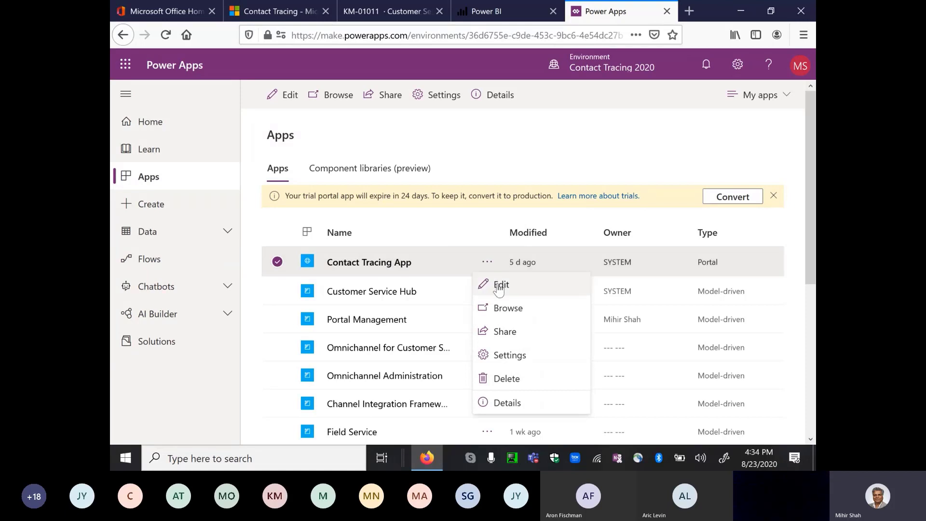
left_click(499, 288)
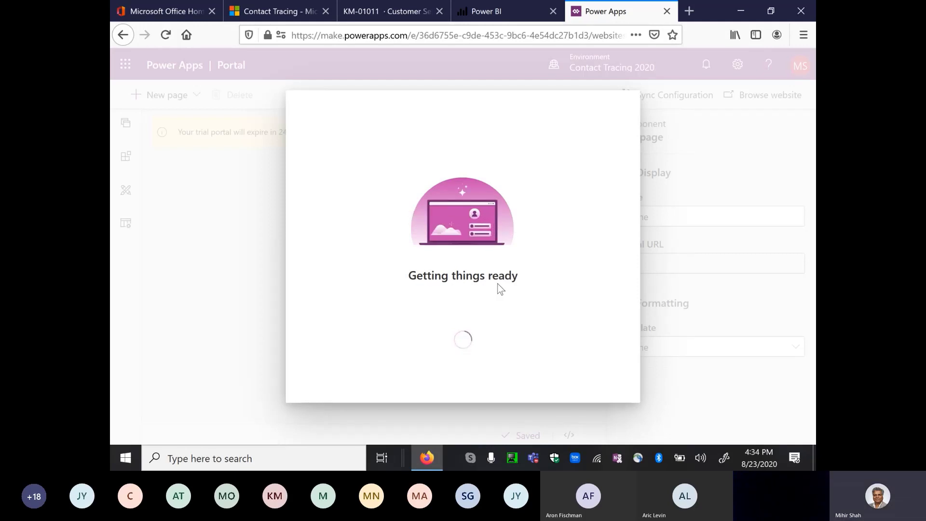
Step: Start a new blank browser tab beside the Power Apps portal studio
left_click(499, 10)
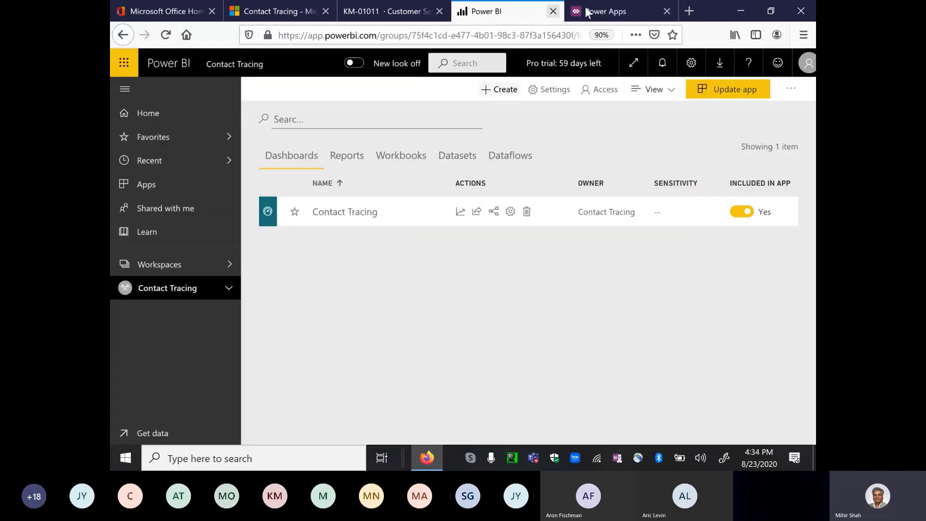
left_click(610, 10)
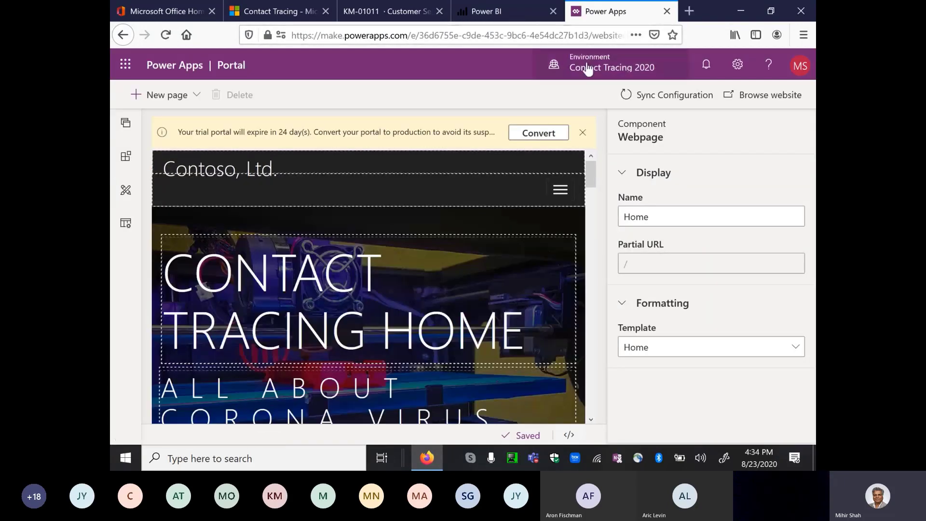
left_click(689, 11)
Step: Go to powerva.microsoft.com and open the VirtualTracingAgent bot's topics list
left_click(512, 40)
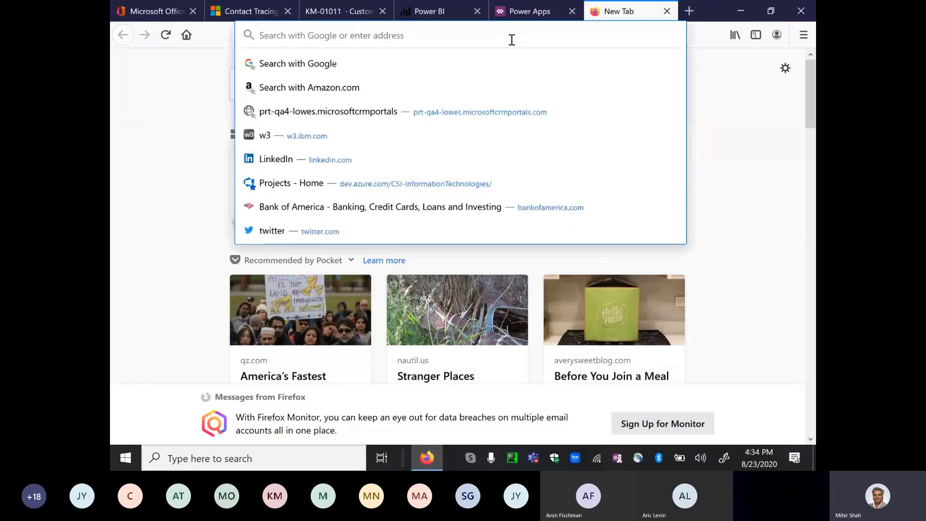
type("power")
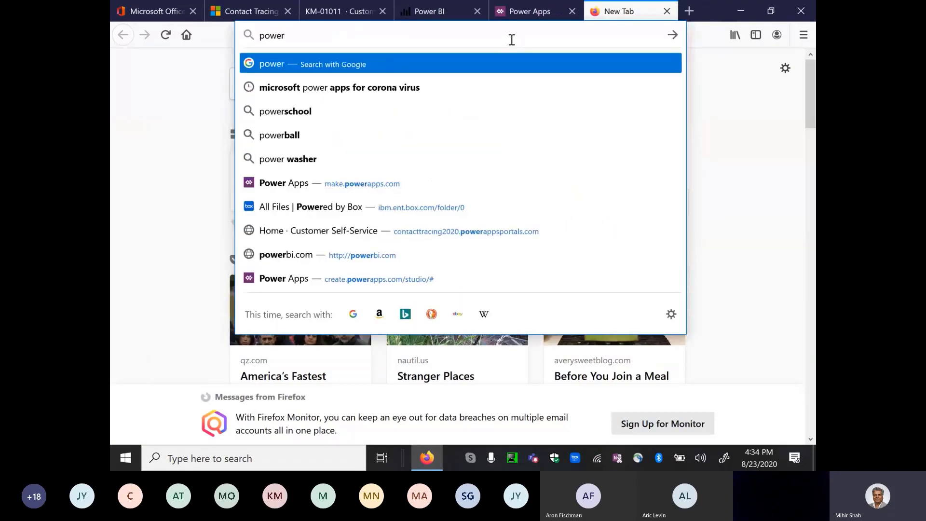
type("va")
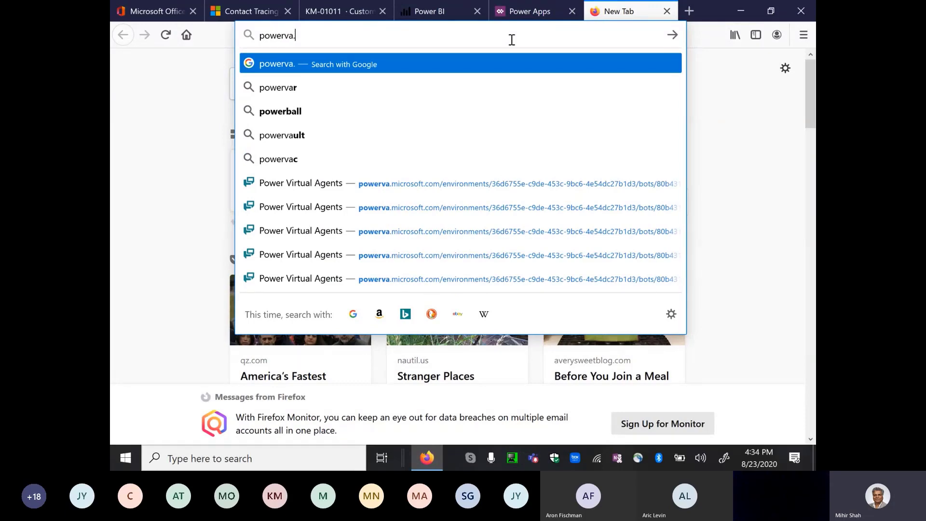
type(".microsoft.co")
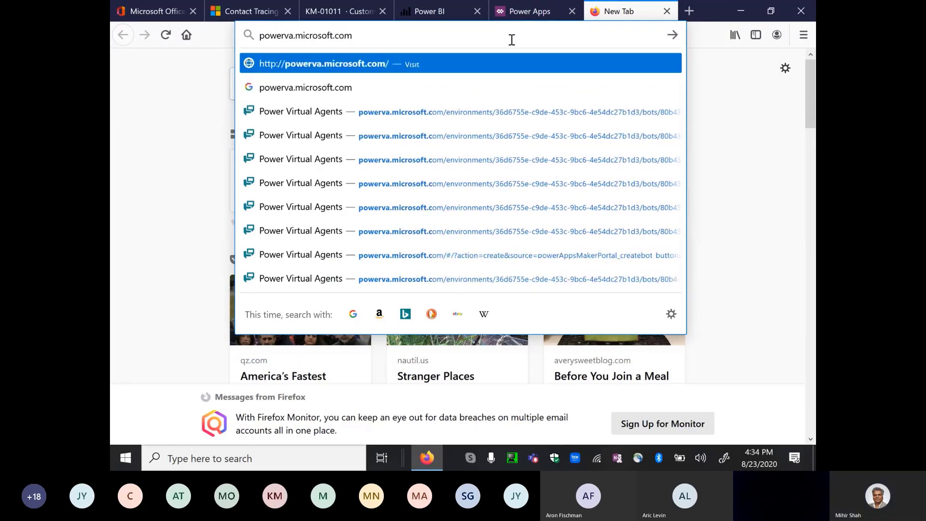
type("m")
key("Return")
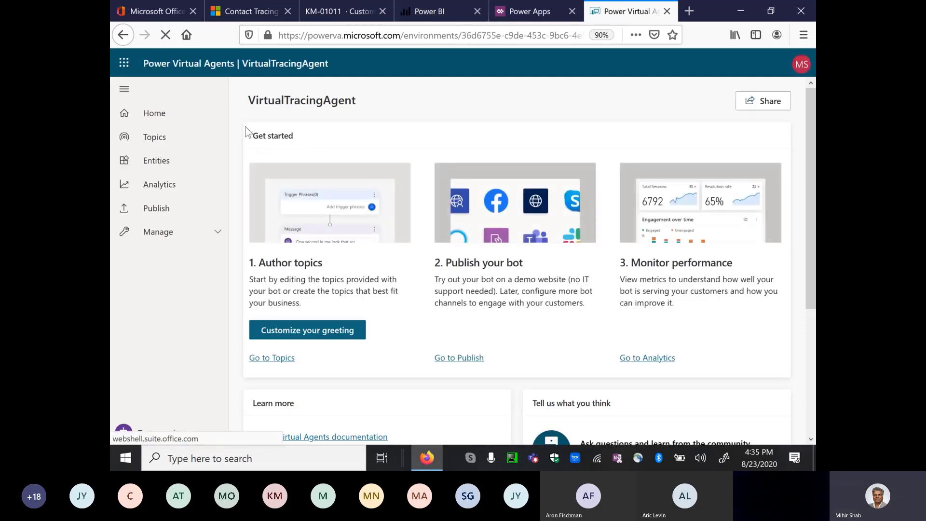
left_click(151, 143)
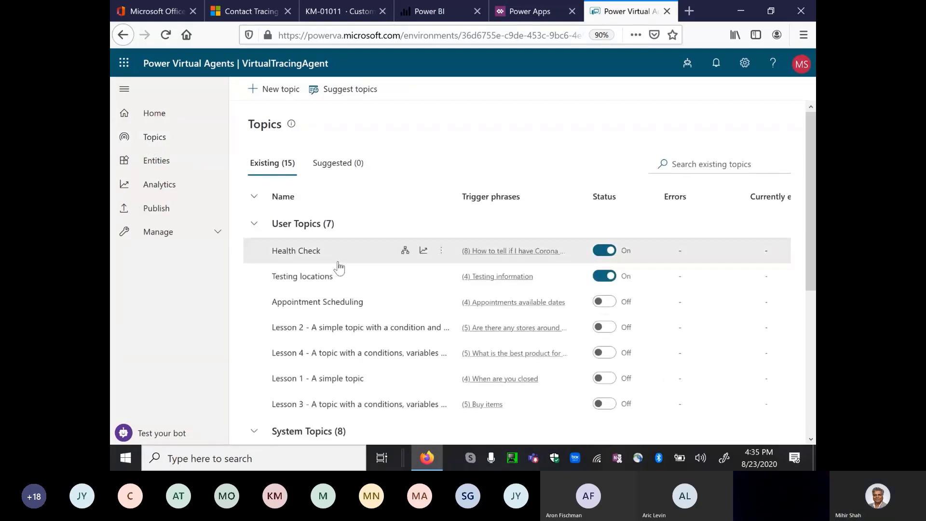
Step: Scroll through the Health Check topic's authoring canvas nodes, then return to the Topics list
left_click(310, 251)
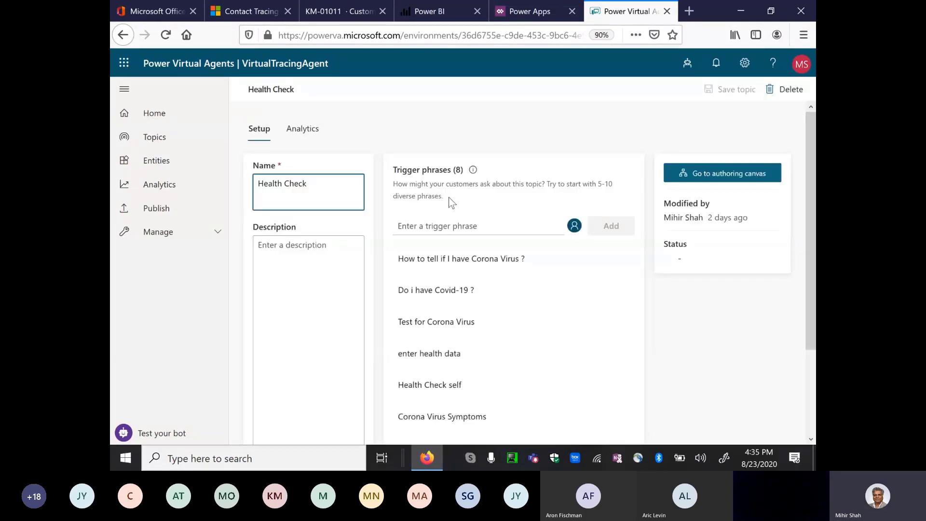
left_click(724, 178)
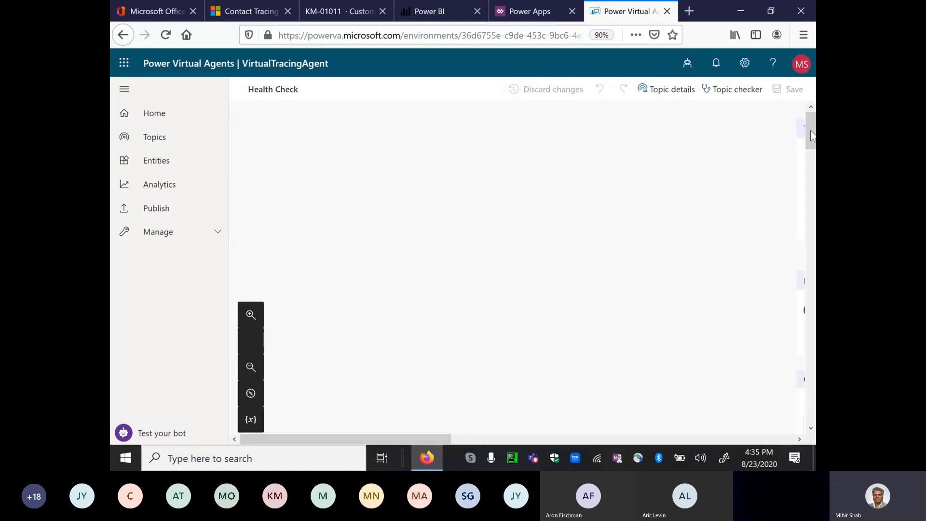
left_click_drag(810, 136, 811, 149)
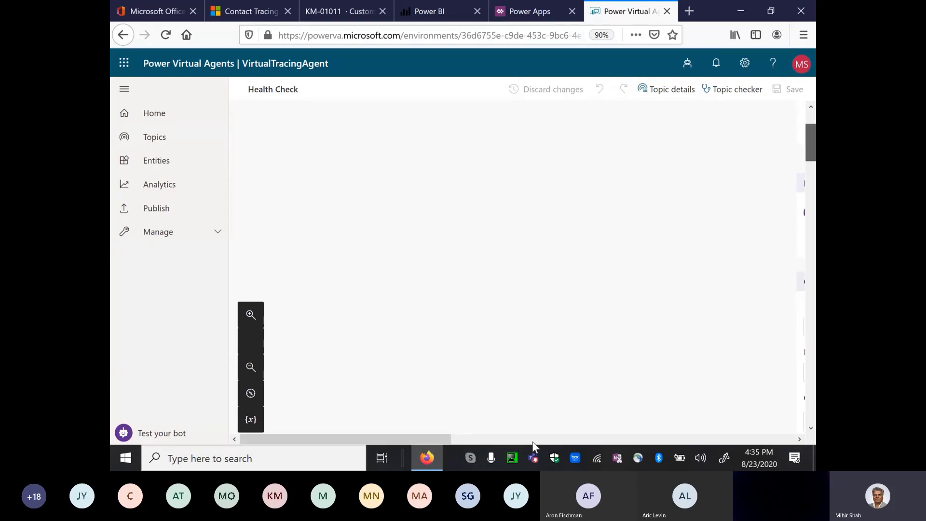
left_click(564, 442)
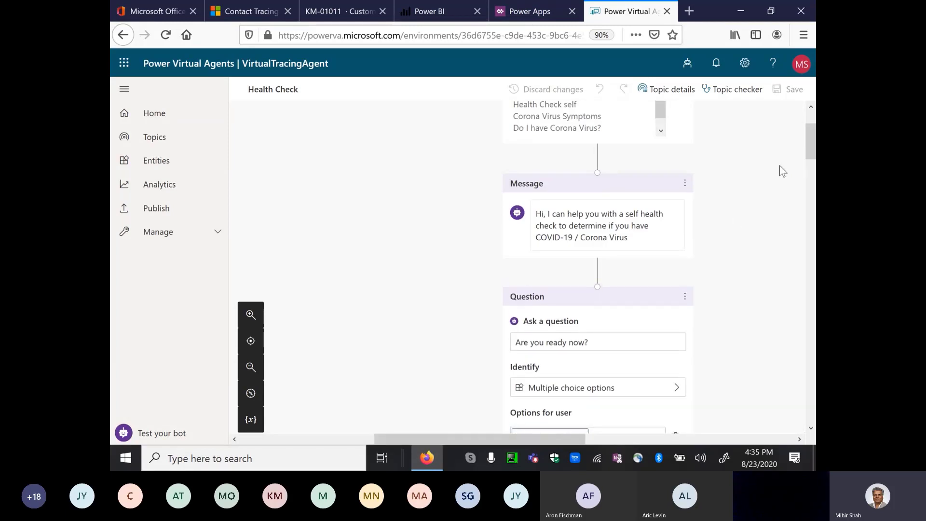
left_click_drag(810, 146, 811, 266)
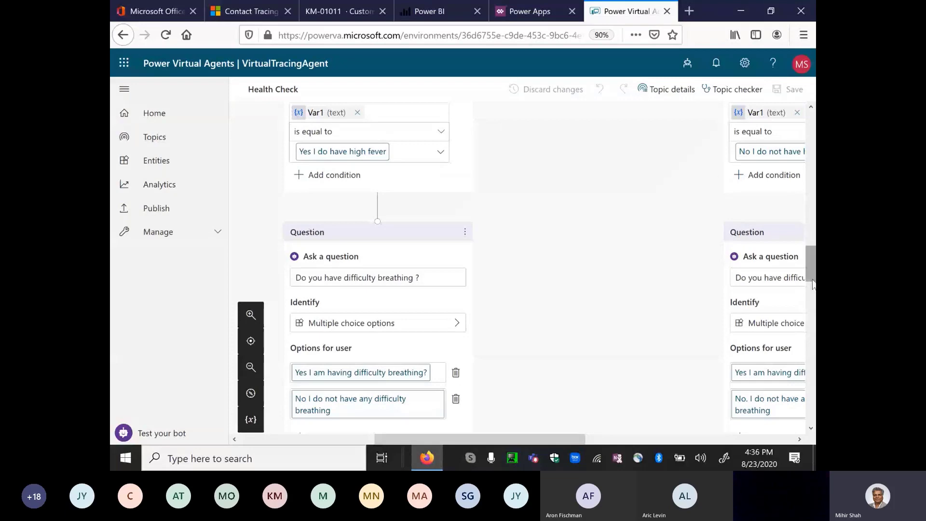
left_click_drag(812, 282, 813, 388)
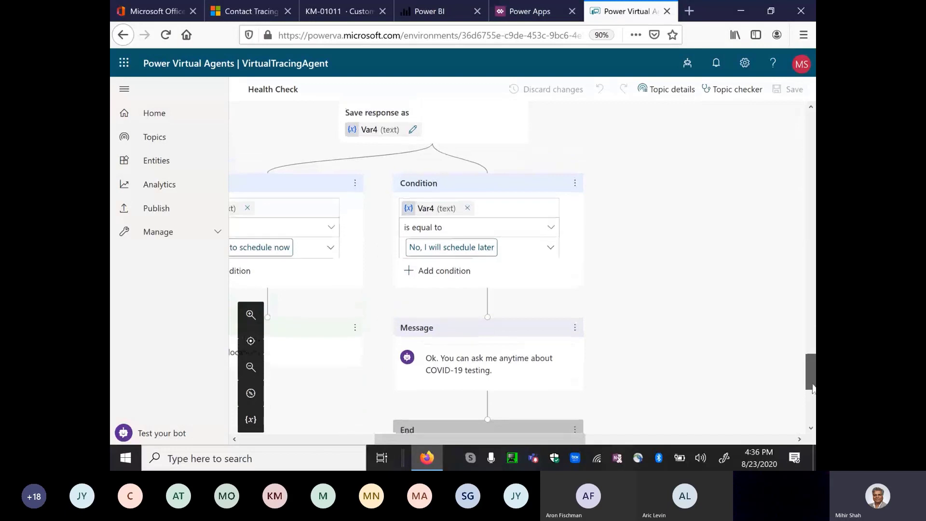
left_click_drag(522, 439, 402, 437)
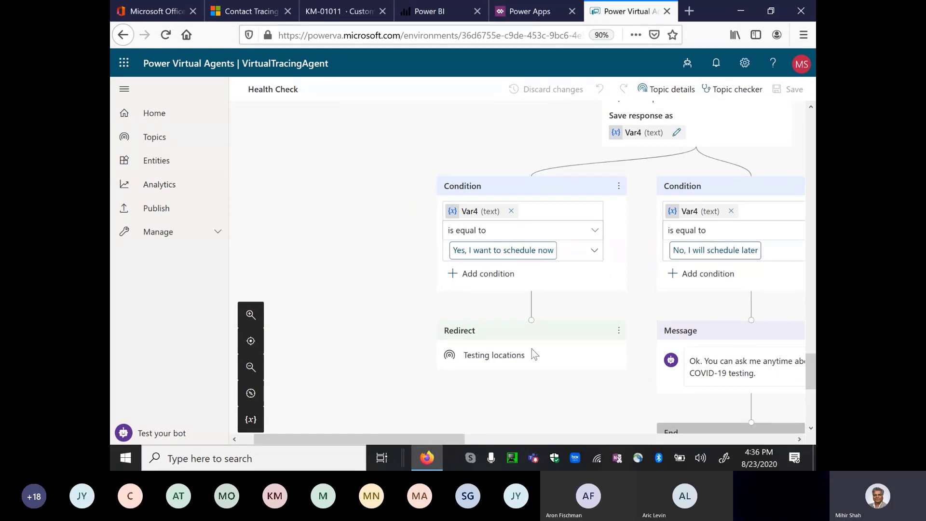
left_click(162, 139)
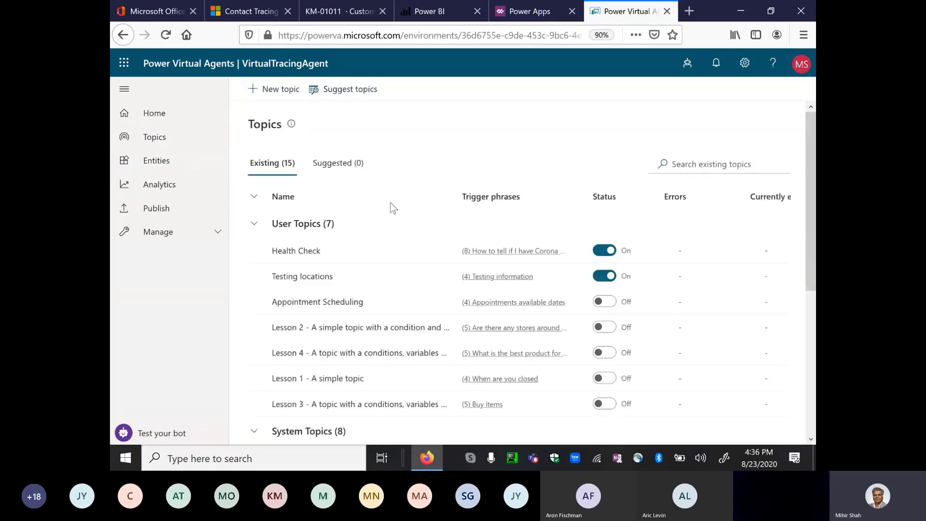
Step: View the Testing locations topic's conversation flow on the authoring canvas
left_click(311, 276)
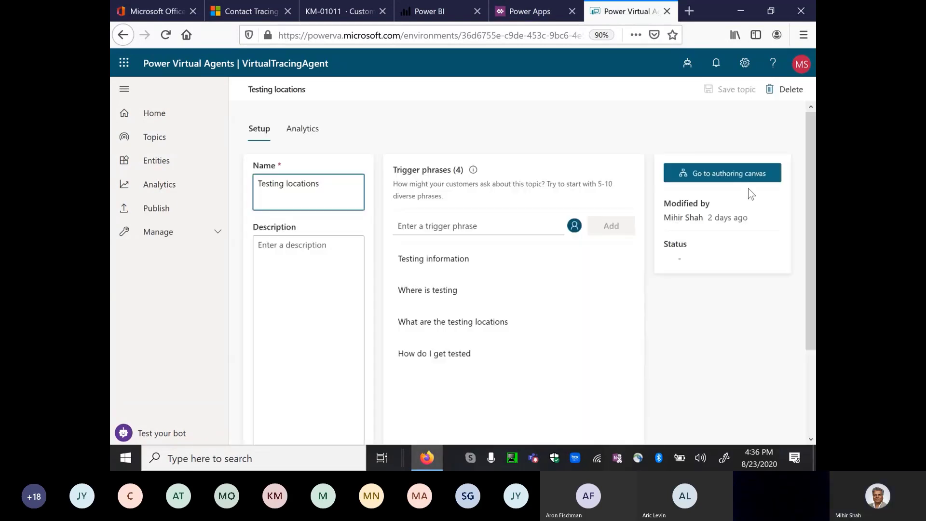
left_click(757, 183)
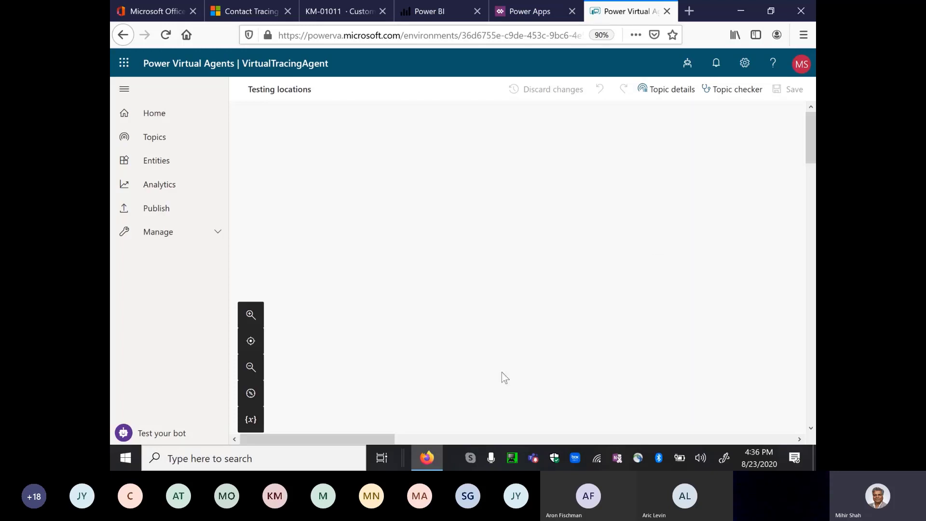
left_click_drag(377, 442, 589, 434)
mouse_move(810, 138)
left_mouse_down()
mouse_move(810, 218)
mouse_move(810, 137)
left_mouse_up()
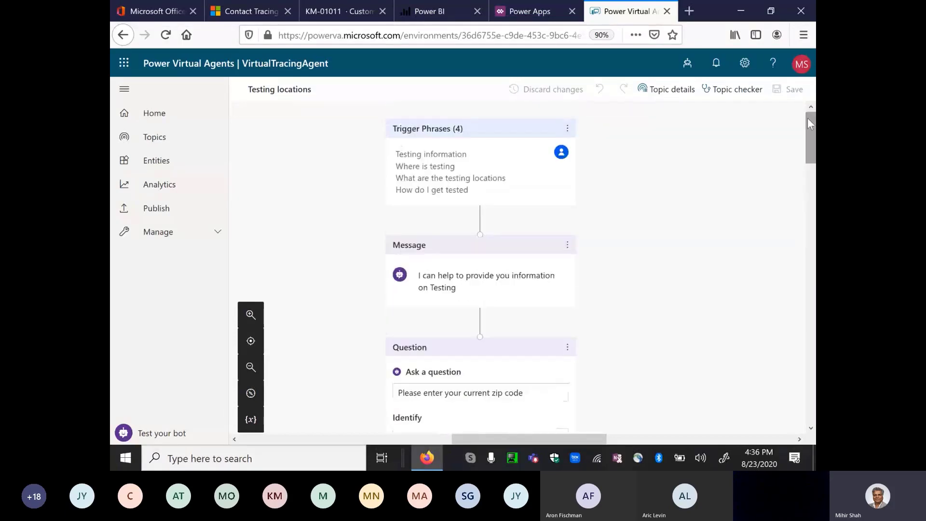
Step: Check the bot's Channels settings under Manage, then return to the Power Apps portal editor
left_click(183, 236)
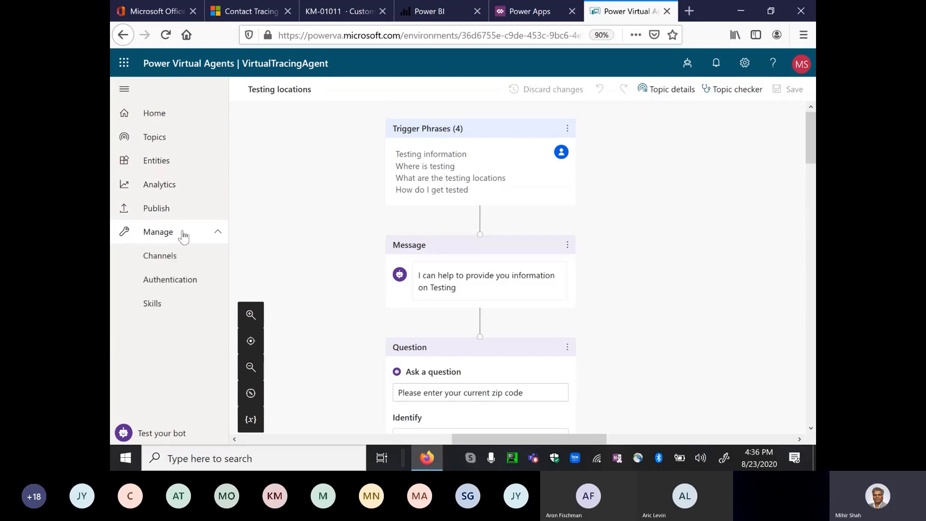
left_click(175, 264)
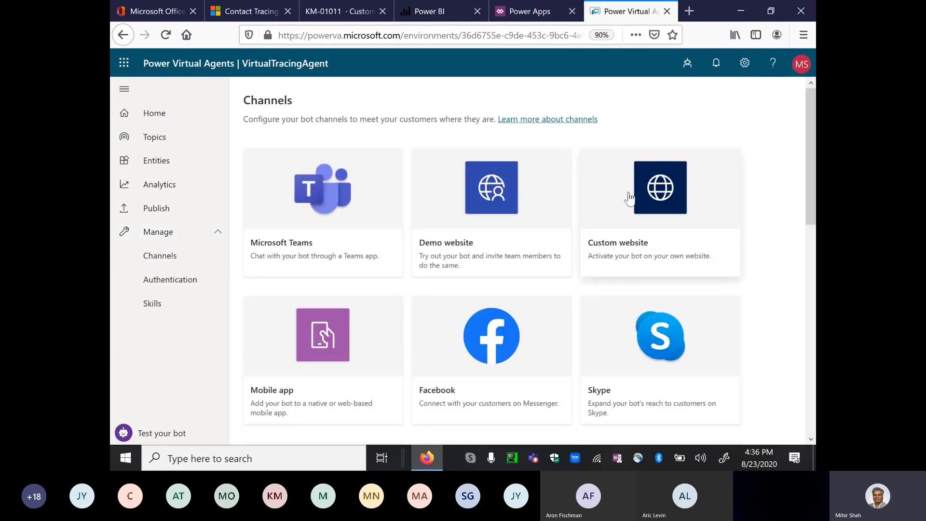
left_click(514, 16)
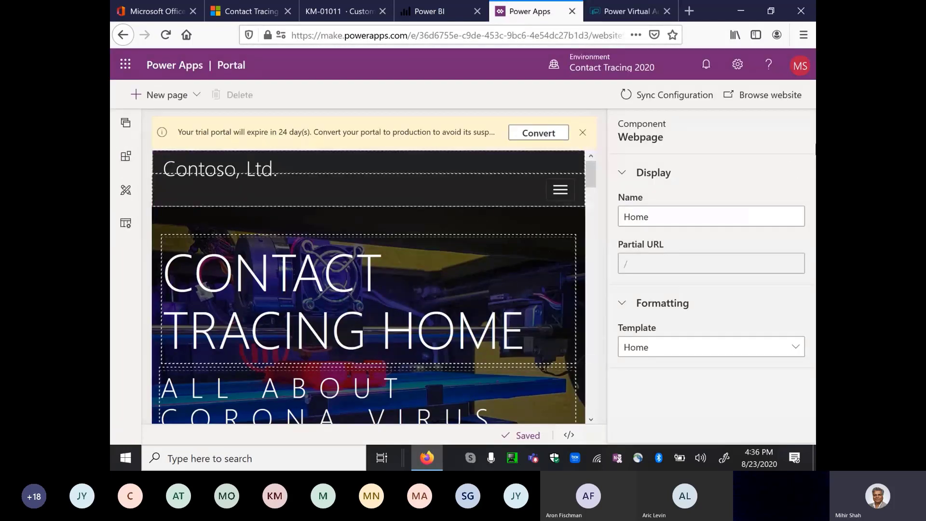
Step: Scroll the portal preview to the embedded VirtualTracingAgent chat, then go to Power BI
left_click_drag(592, 172, 602, 314)
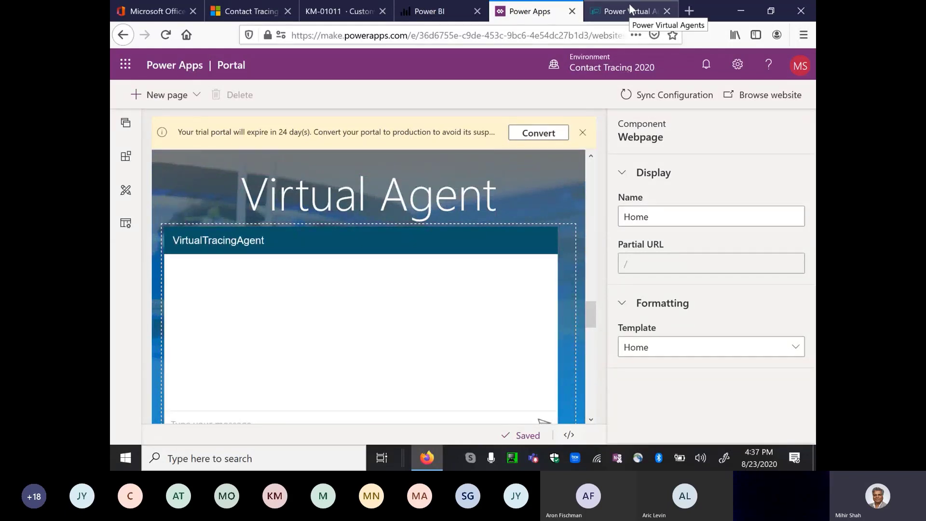
left_click(421, 18)
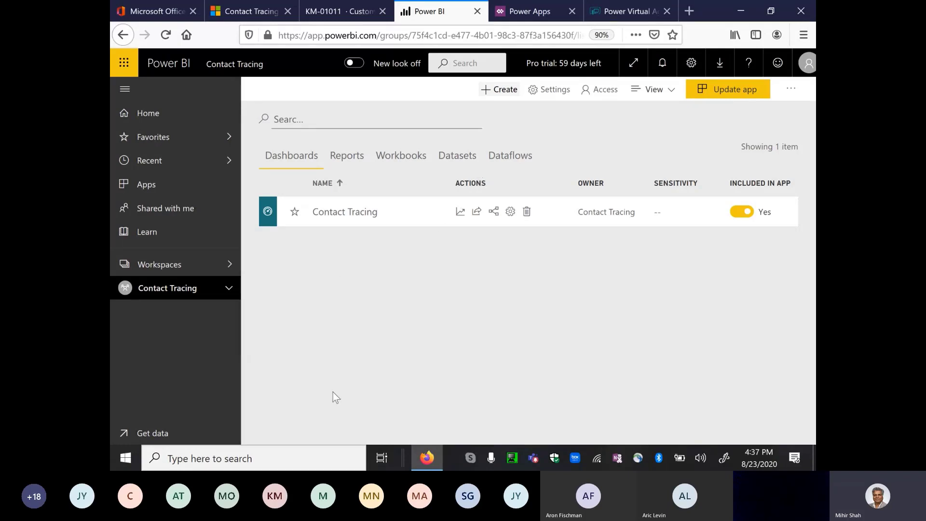
Step: Bring Power BI to the front and open the Contact Tracing dashboard
left_click(381, 458)
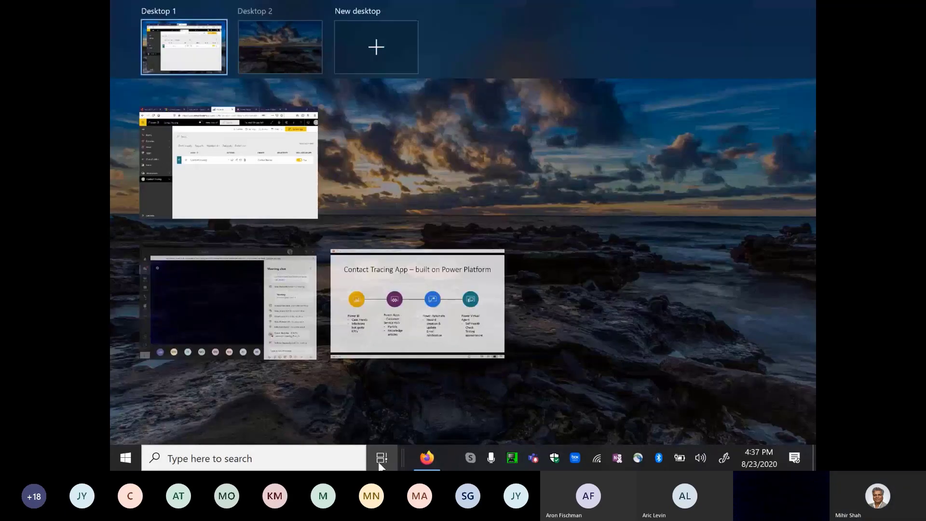
left_click(274, 170)
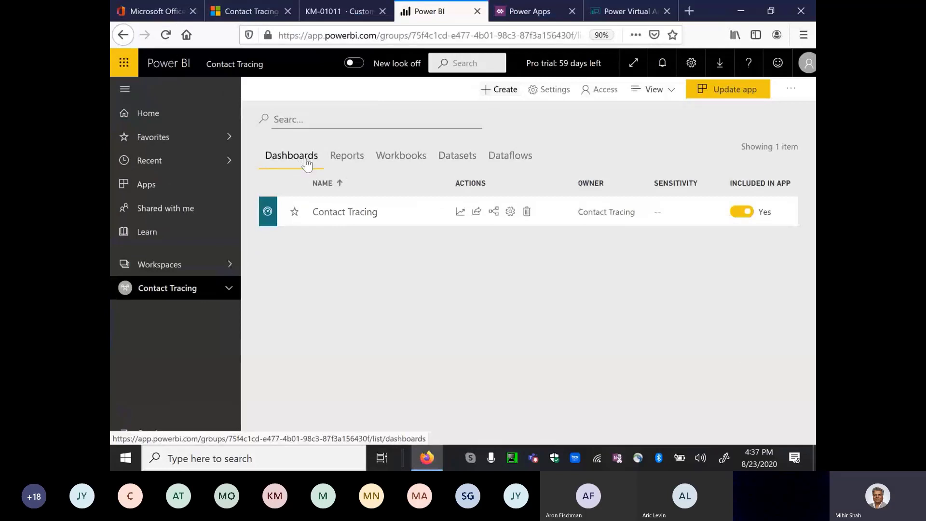
left_click(339, 215)
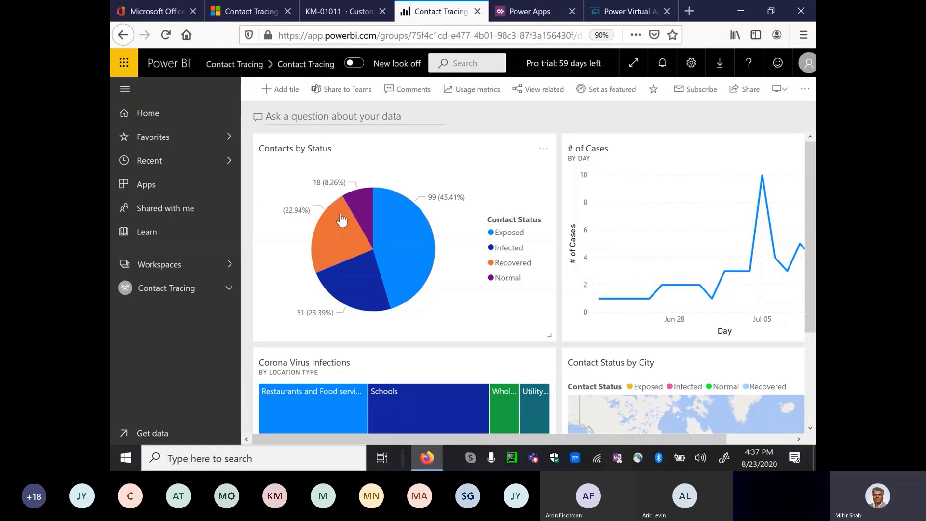
Step: Revisit the Dynamics 365 dashboard and COVID-19 testing FAQ, then show PowerPoint slide 6
left_click(265, 18)
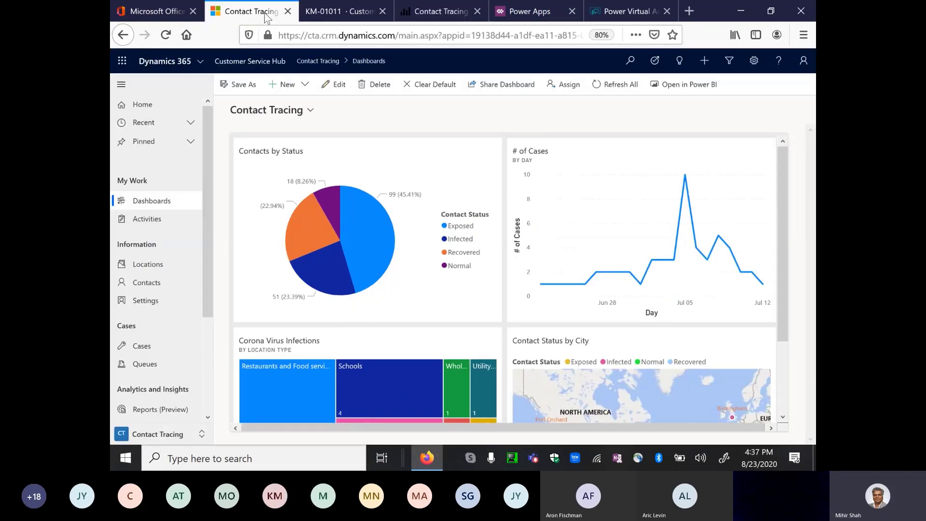
left_click(352, 15)
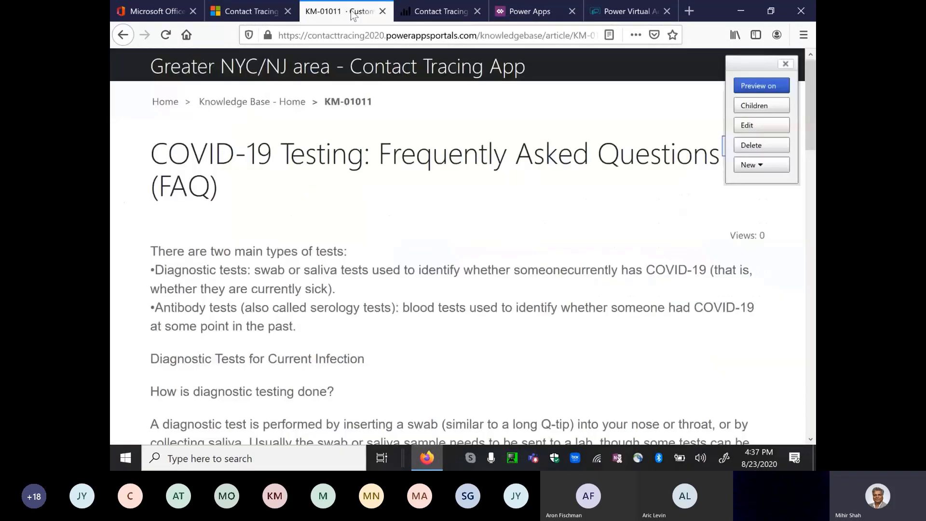
left_click(262, 15)
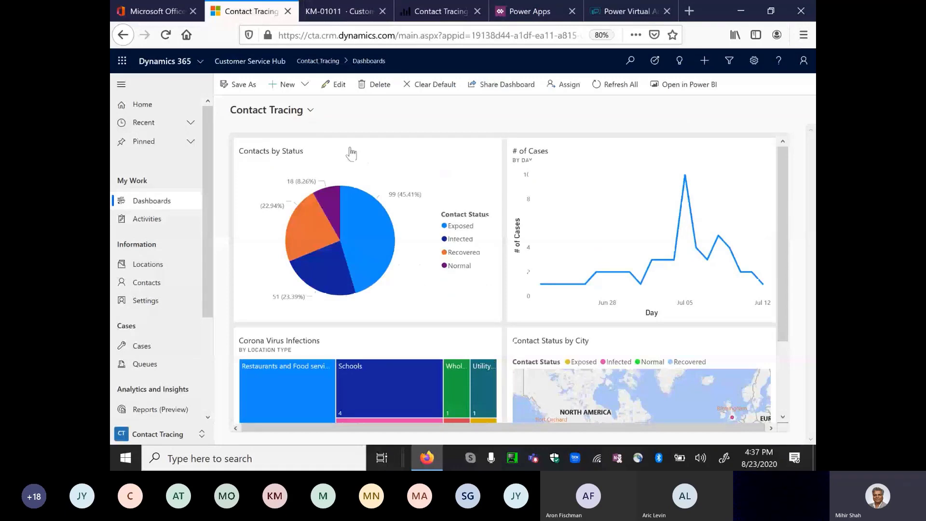
left_click(382, 458)
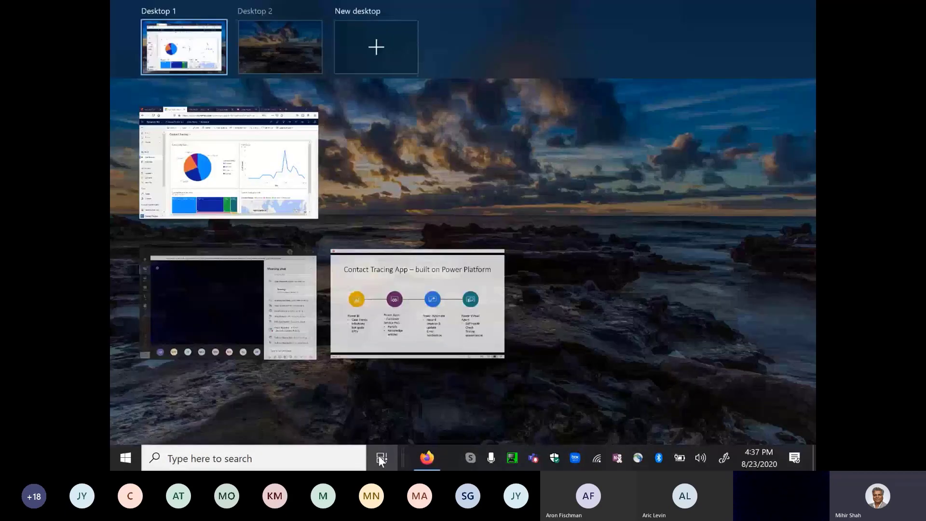
left_click(399, 332)
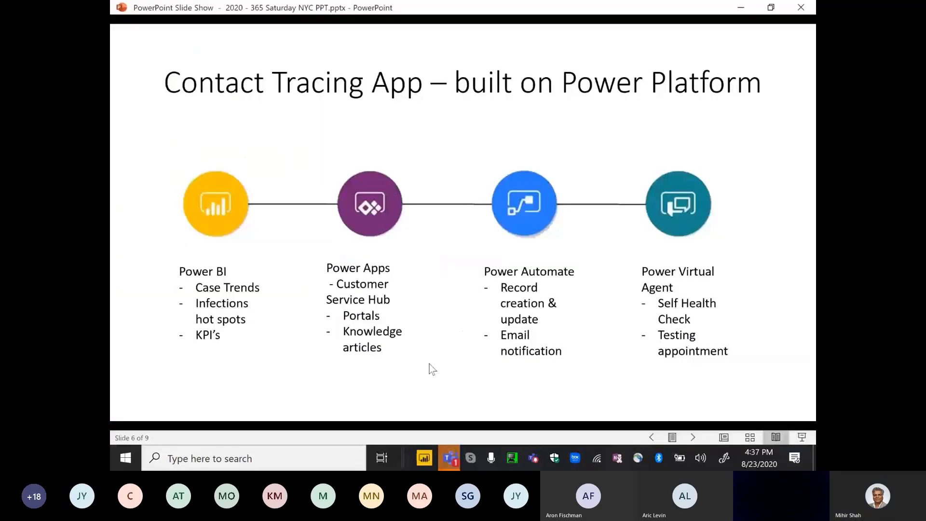